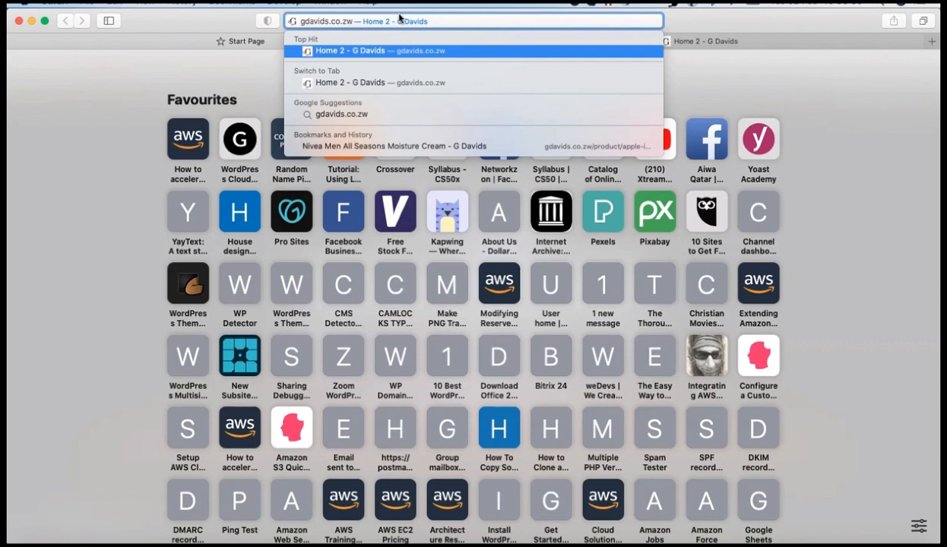
# Step: Open the WordPress admin login page of gdavids.co.zw
pyautogui.write('wp')
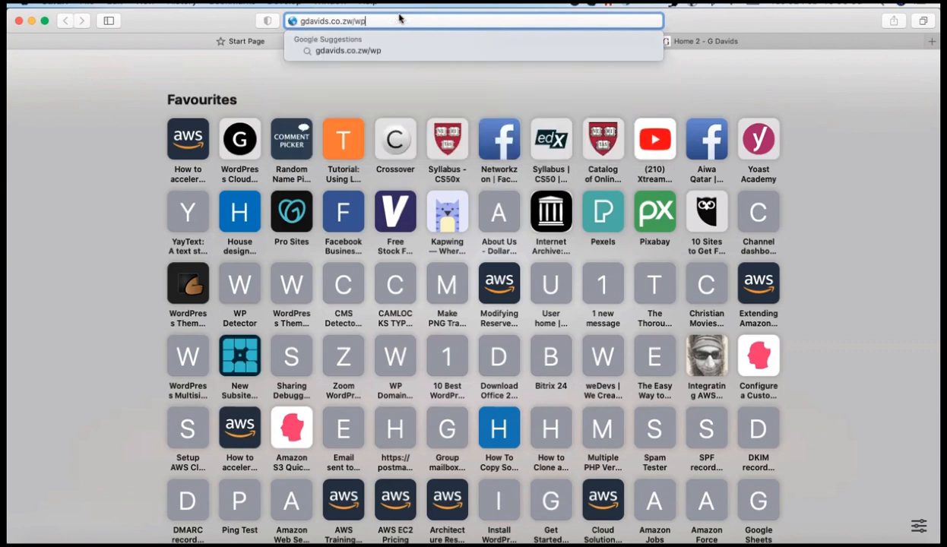
pyautogui.write('-ad')
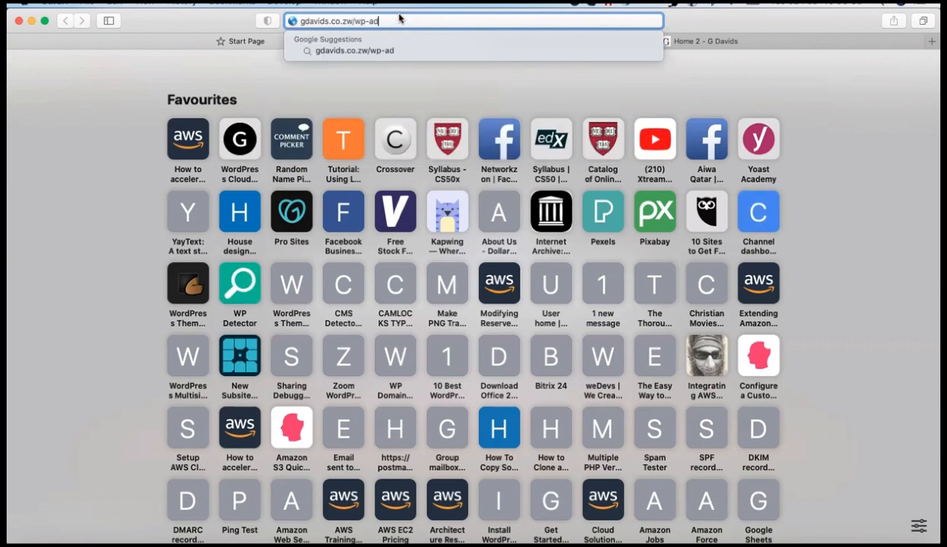
pyautogui.press('Return')
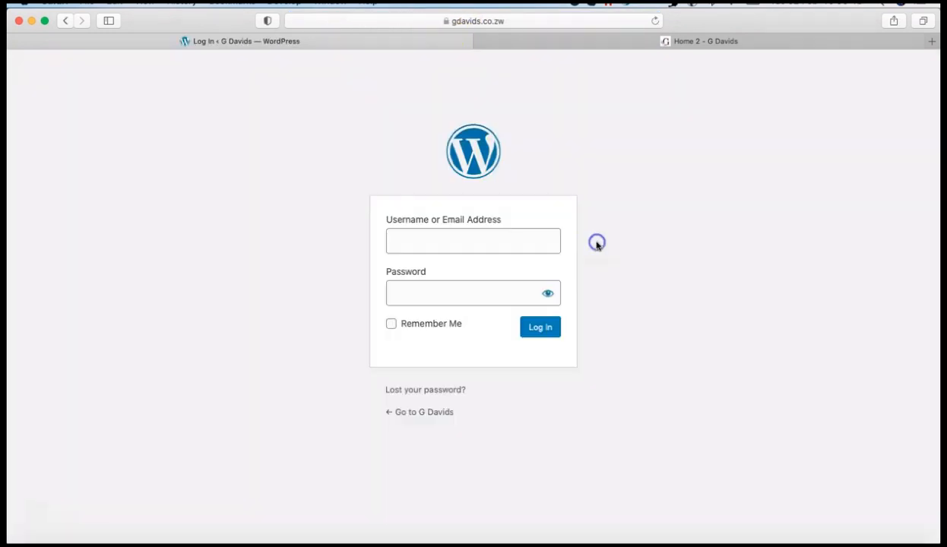
# Step: Fill in the username and account password and log in to the G Davids WordPress admin
pyautogui.click(480, 242)
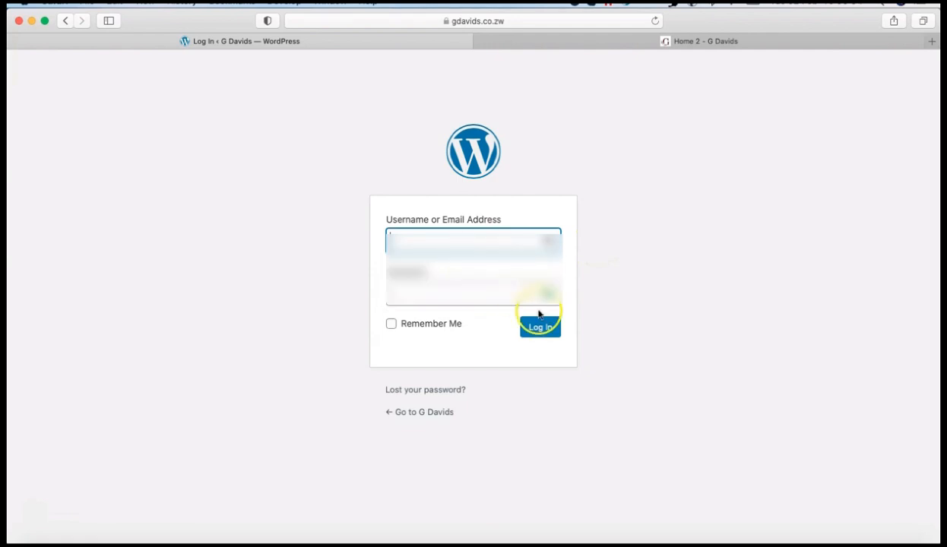
pyautogui.click(502, 297)
pyautogui.click(534, 325)
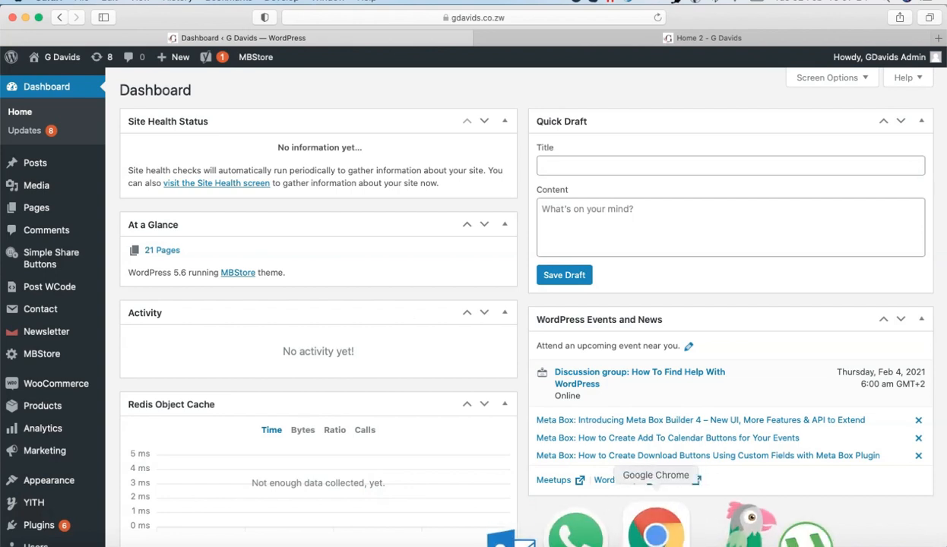
pyautogui.click(653, 532)
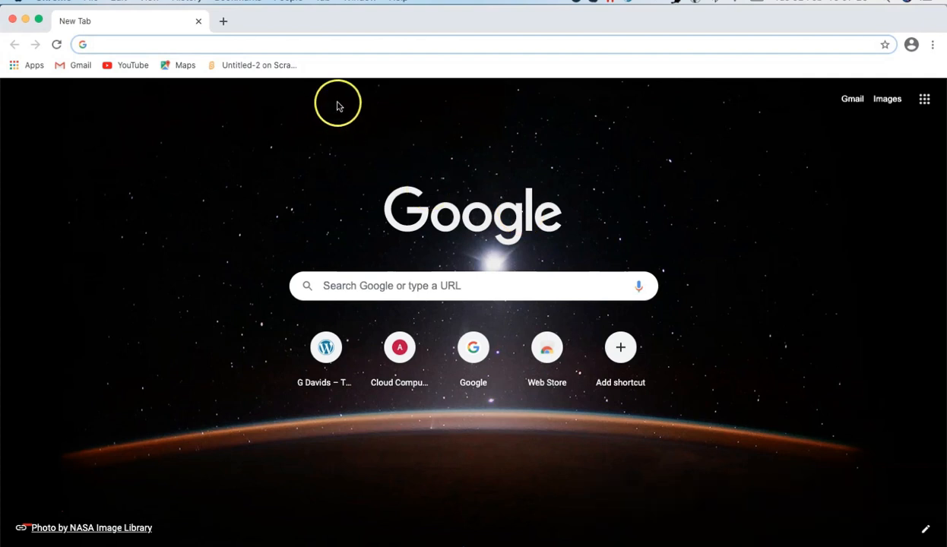
pyautogui.click(296, 44)
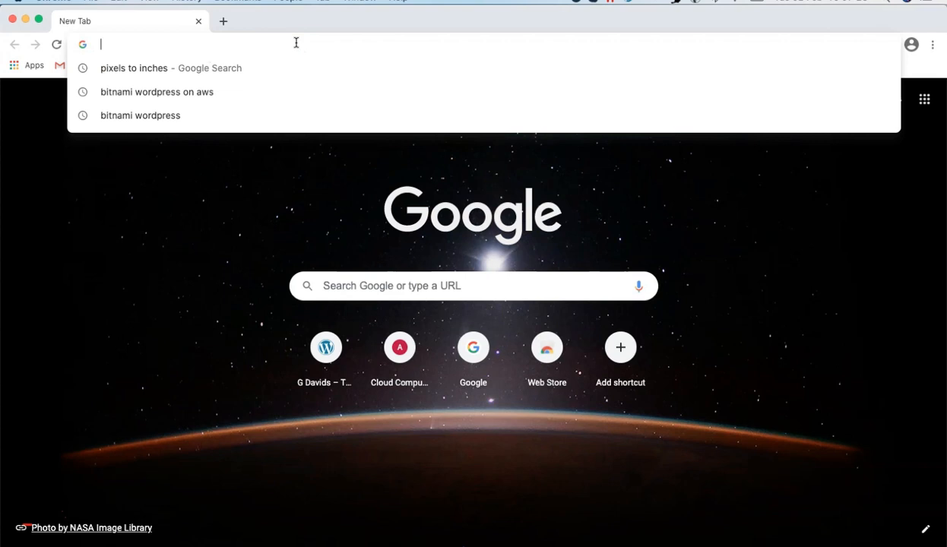
pyautogui.write('www.g')
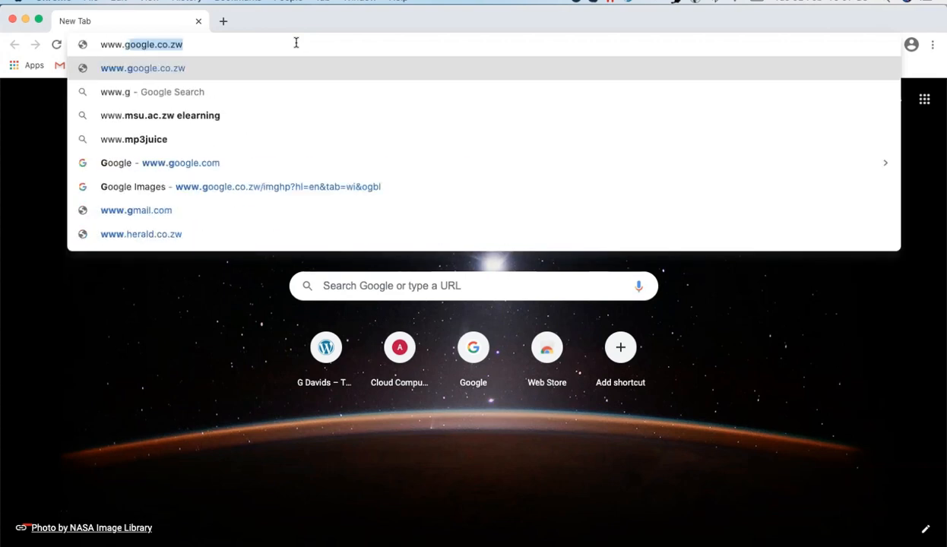
pyautogui.write('oogle.com')
pyautogui.press('Return')
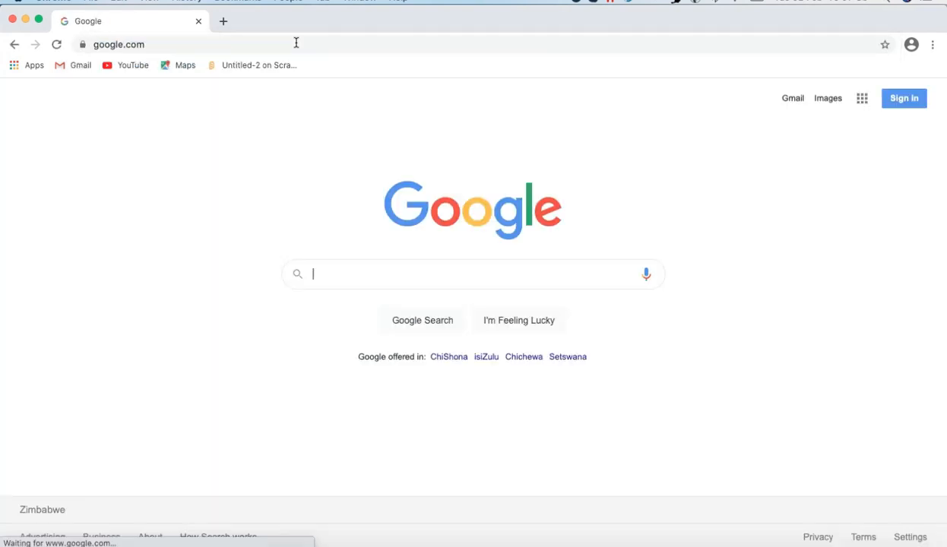
# Step: Search Google Images for "shower to shower stay fresh shower creme"
pyautogui.click(828, 98)
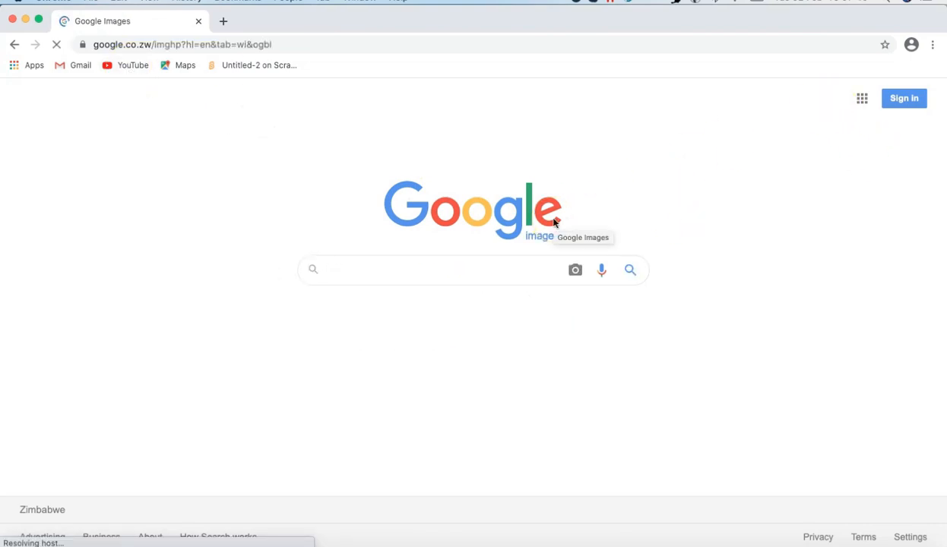
pyautogui.click(416, 258)
pyautogui.write('show')
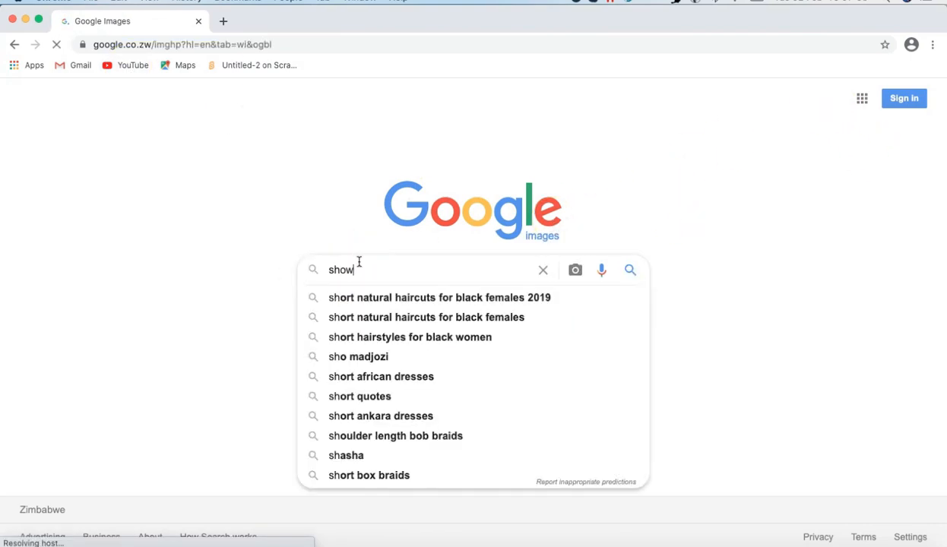
pyautogui.write('er to shower')
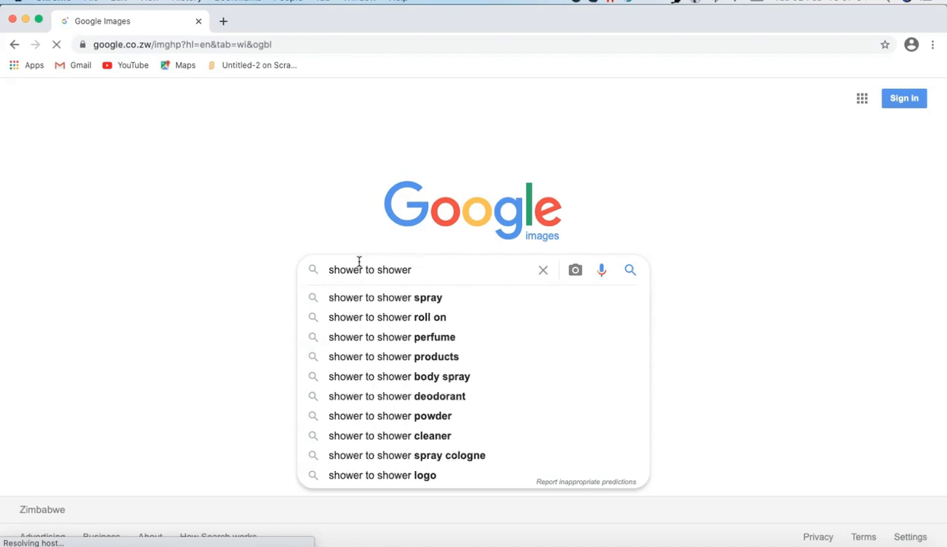
pyautogui.write(' stay fresh shower creme')
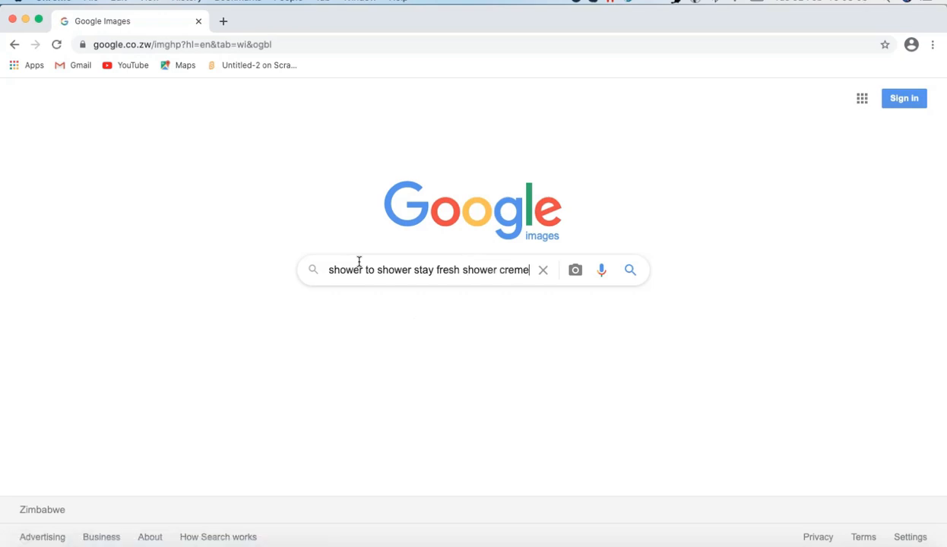
pyautogui.press('Return')
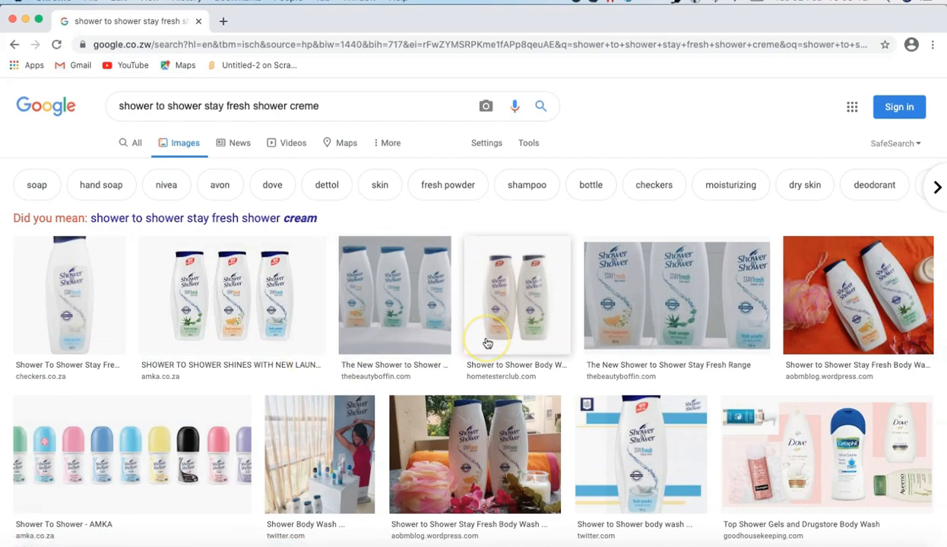
# Step: Look through the image results and open the single-bottle Shower To Shower Stay Fresh image from checkers.co.za
pyautogui.scroll(-3, 486, 342)
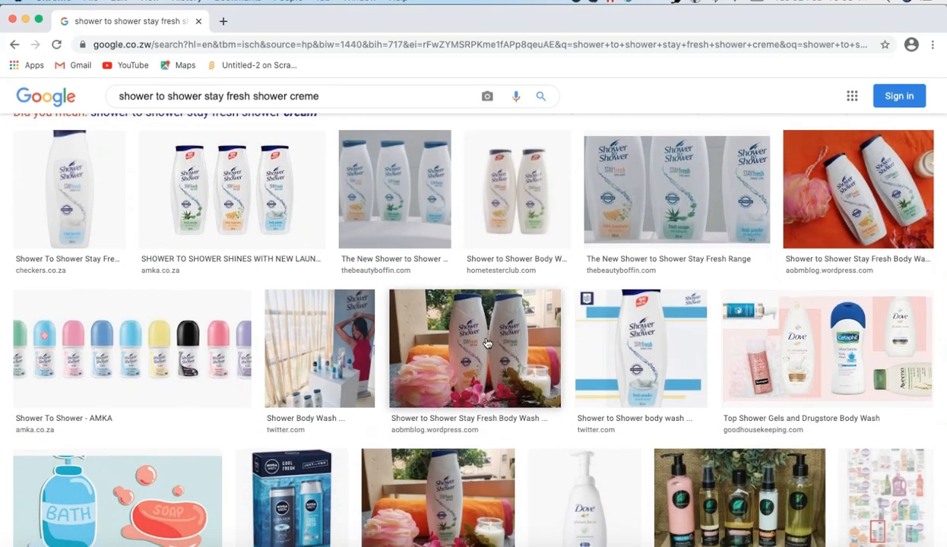
pyautogui.click(631, 355)
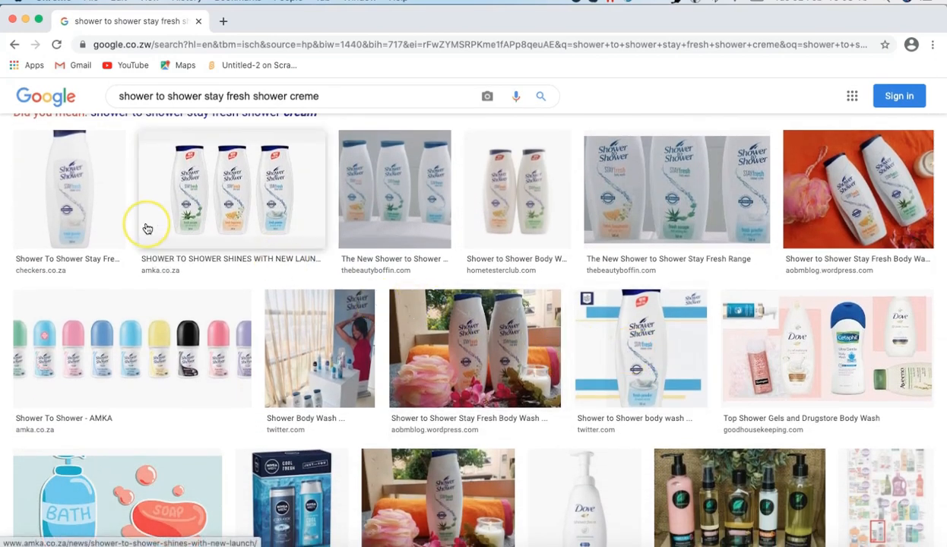
pyautogui.scroll(-5, 192, 335)
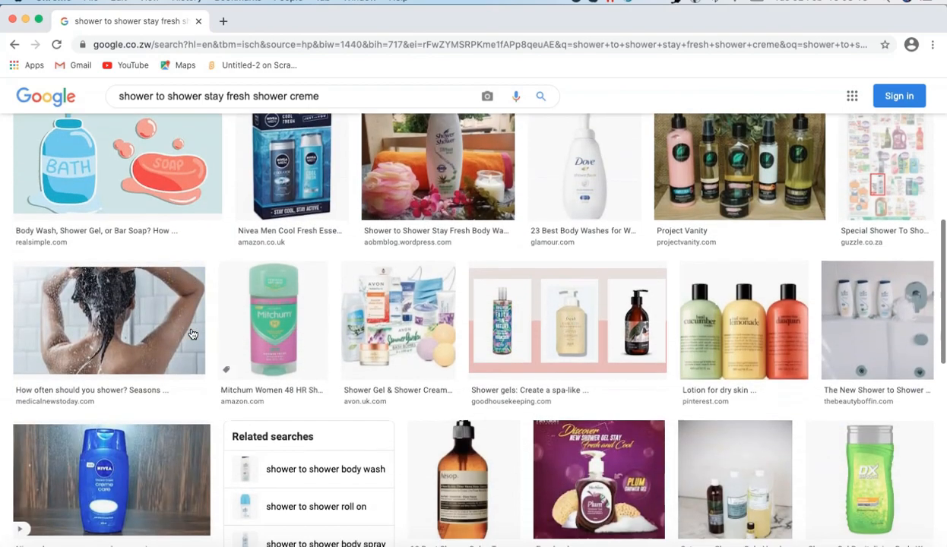
pyautogui.scroll(-3, 193, 335)
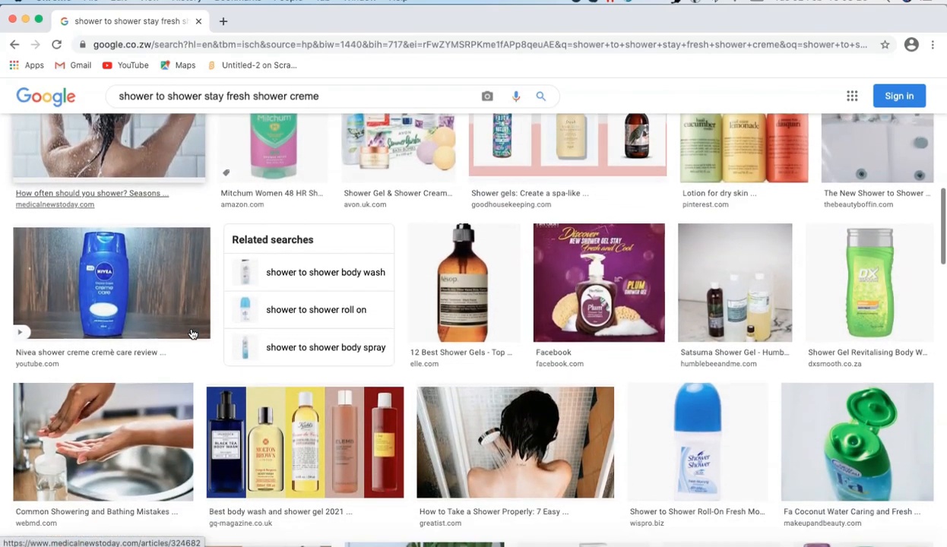
pyautogui.scroll(10, 192, 334)
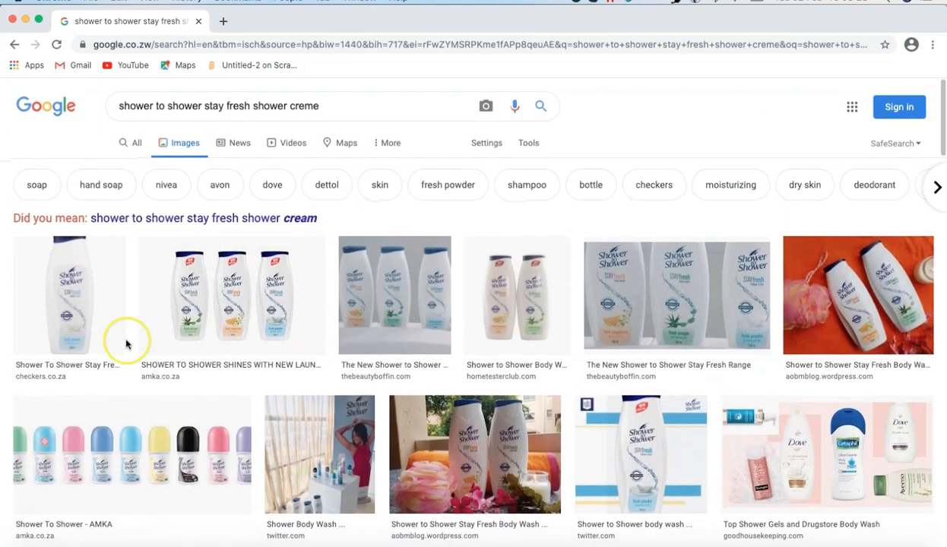
pyautogui.click(99, 304)
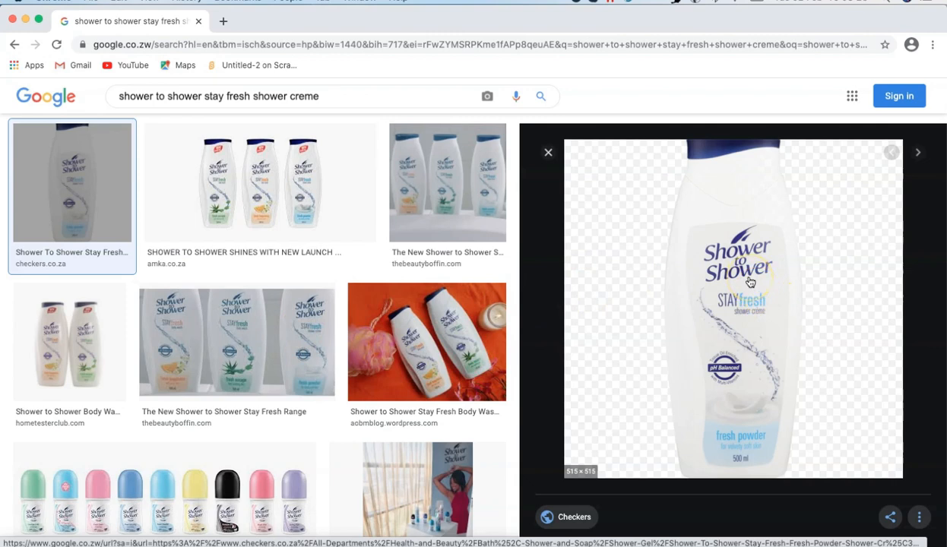
# Step: Start saving the enlarged bottle image and locate shower to shower stay fresh shower creme.png in the Beauty folder
pyautogui.rightClick(750, 282)
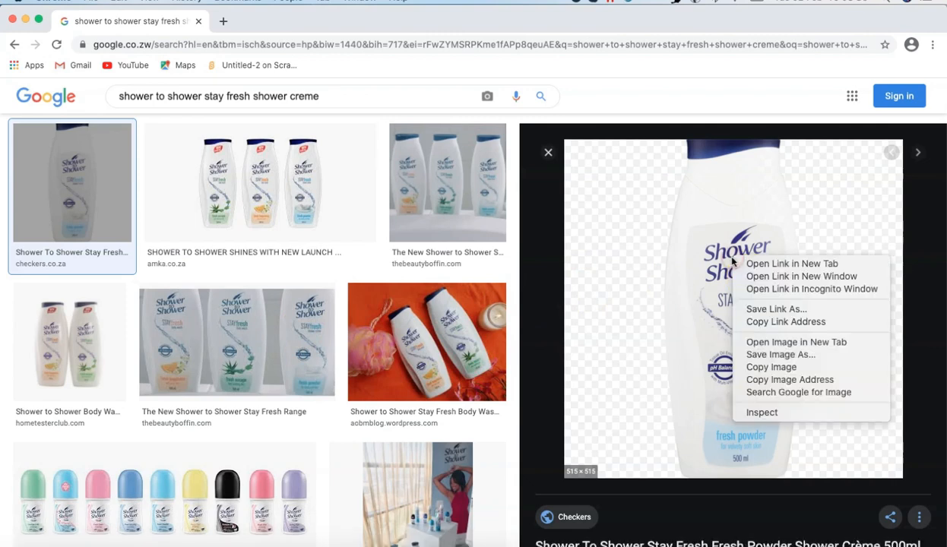
pyautogui.click(756, 353)
pyautogui.click(559, 71)
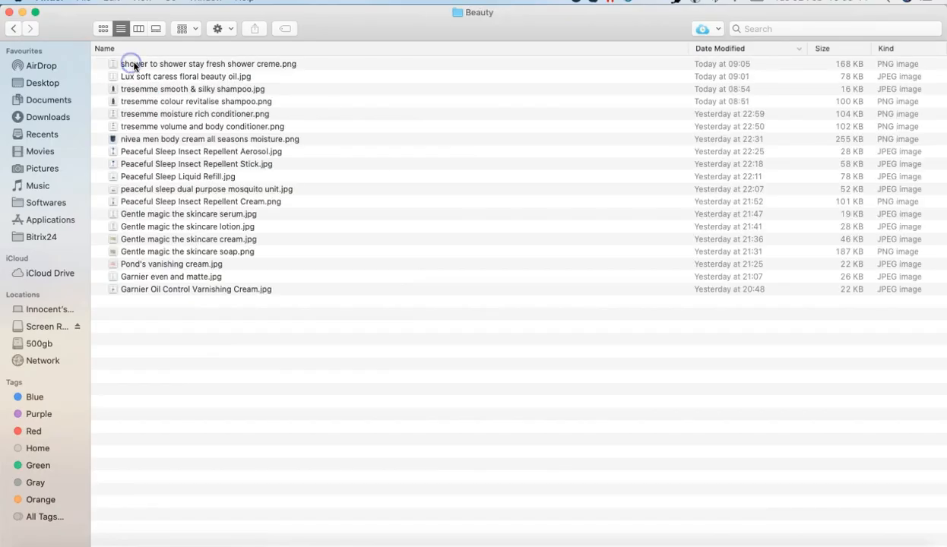
pyautogui.click(156, 66)
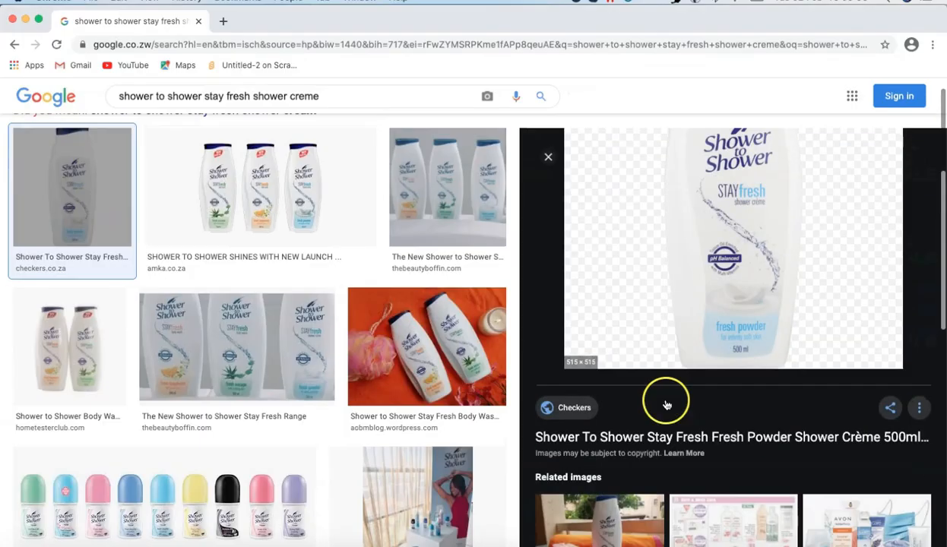
# Step: Open the image's Checkers product page in a new tab and dismiss its nearest-store and location prompts
pyautogui.scroll(-3, 666, 405)
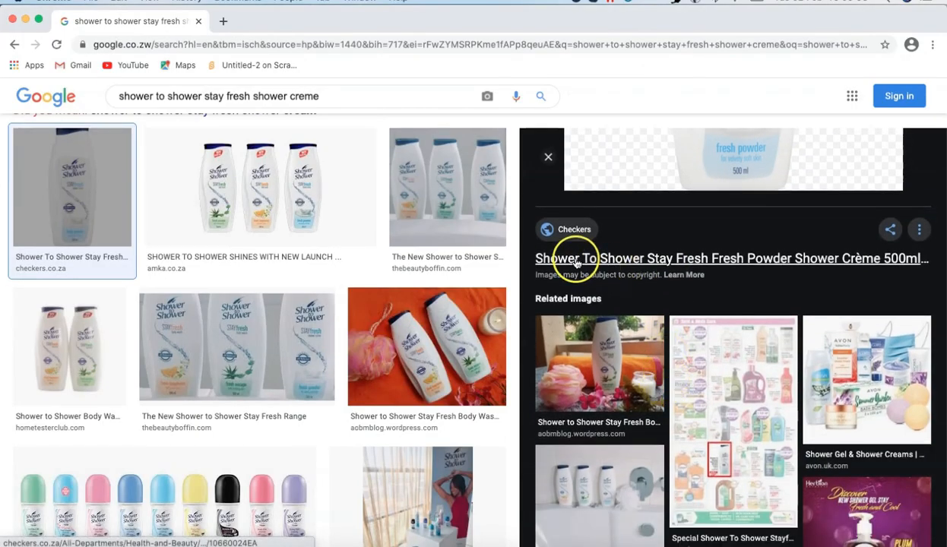
pyautogui.rightClick(575, 260)
pyautogui.click(587, 263)
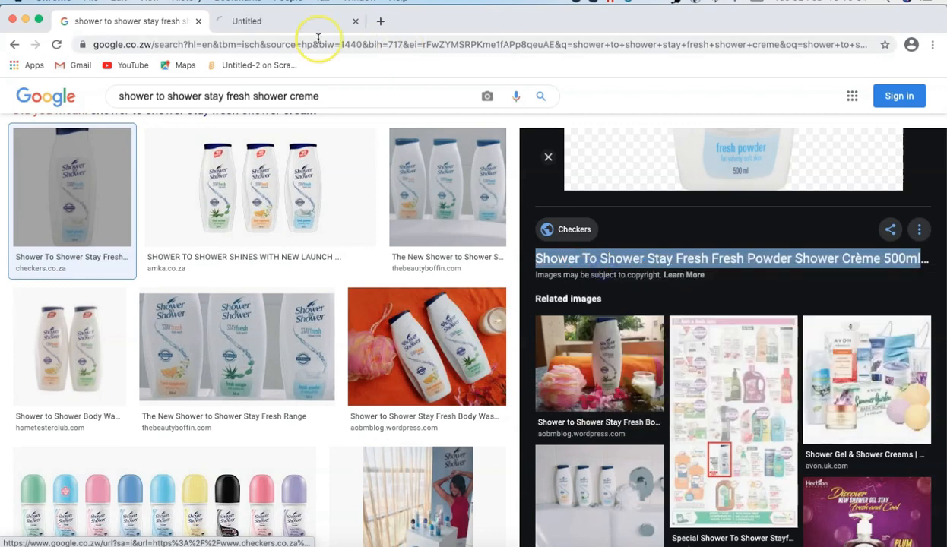
pyautogui.click(264, 23)
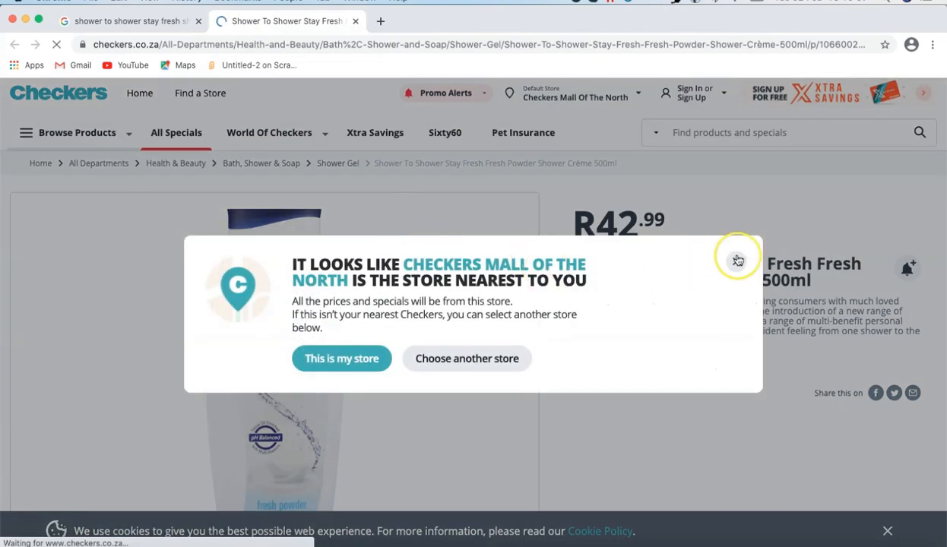
pyautogui.click(734, 259)
pyautogui.click(583, 130)
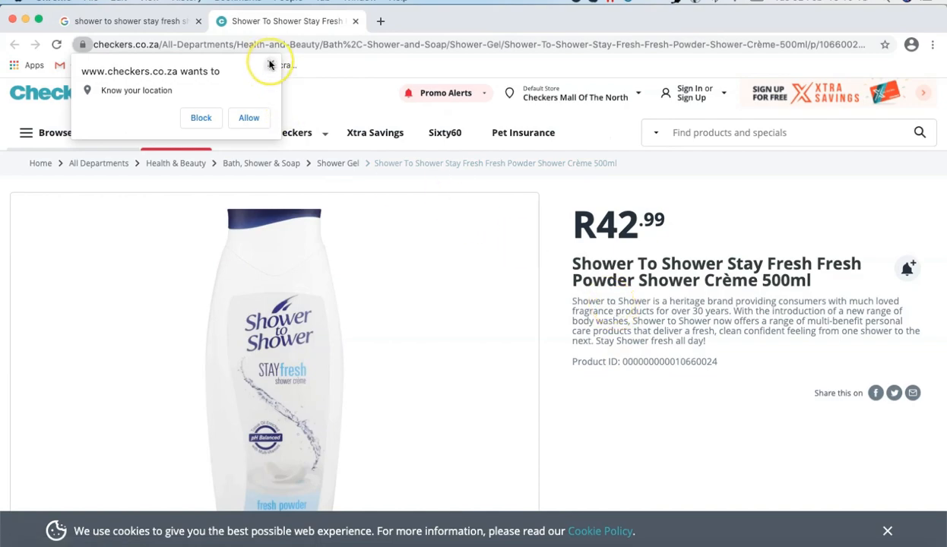
pyautogui.click(271, 66)
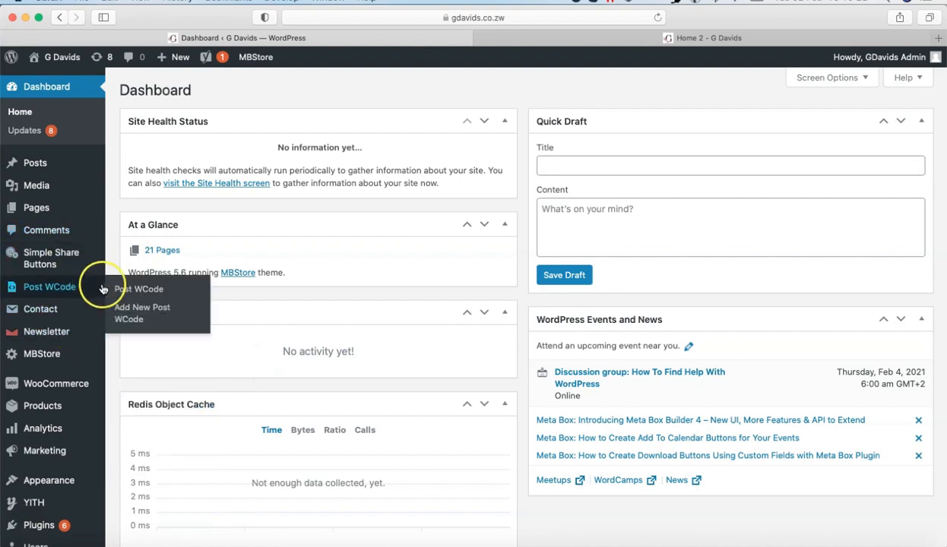
# Step: Switch to Safari and start a new WordPress product titled "shower to shower stay fresh shower creme"
pyautogui.moveTo(50, 415)
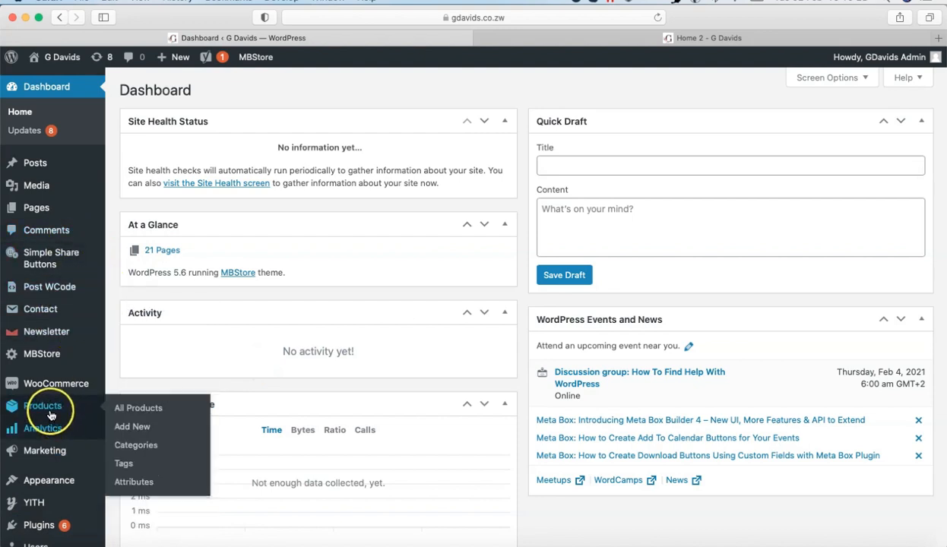
pyautogui.click(130, 429)
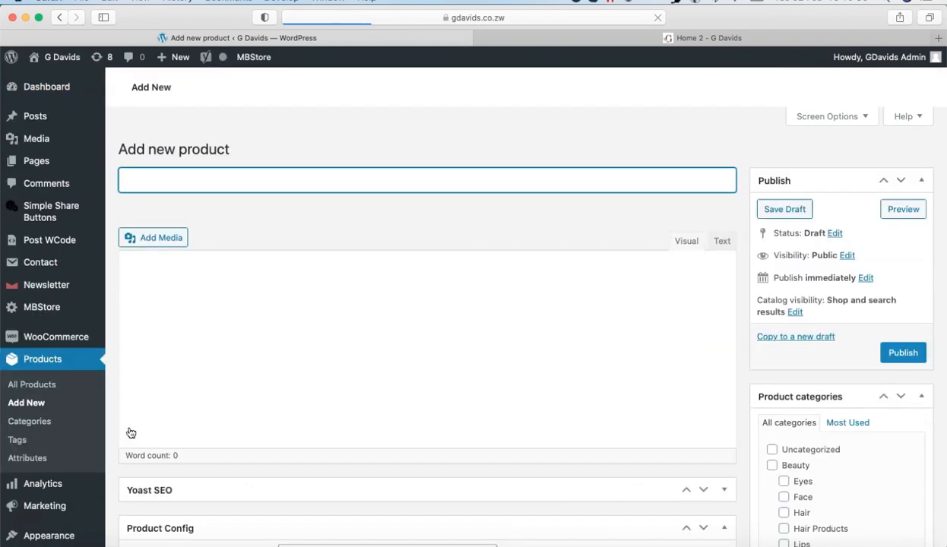
pyautogui.click(187, 185)
pyautogui.write('shower to shower stay fresh shower creme')
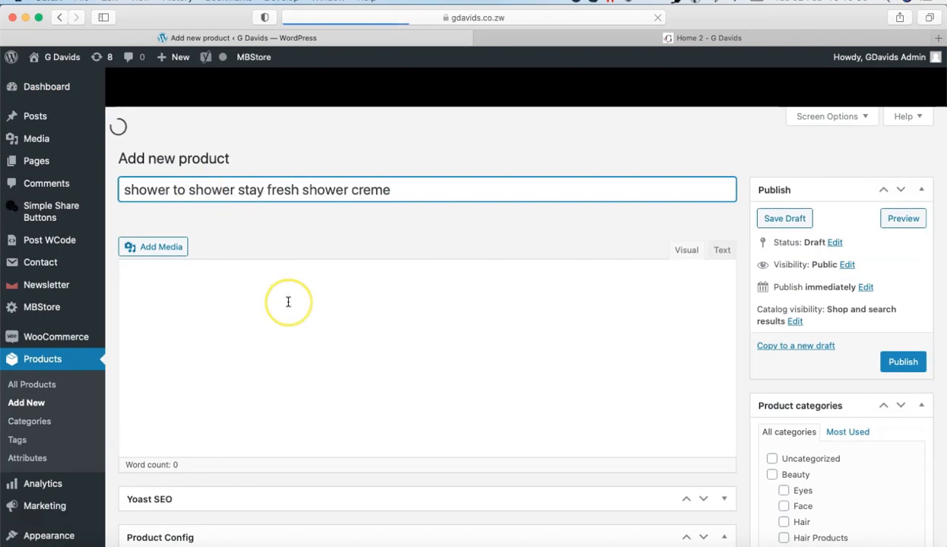
# Step: Add a text block to the new product's blank WPBakery Page Builder layout
pyautogui.click(243, 303)
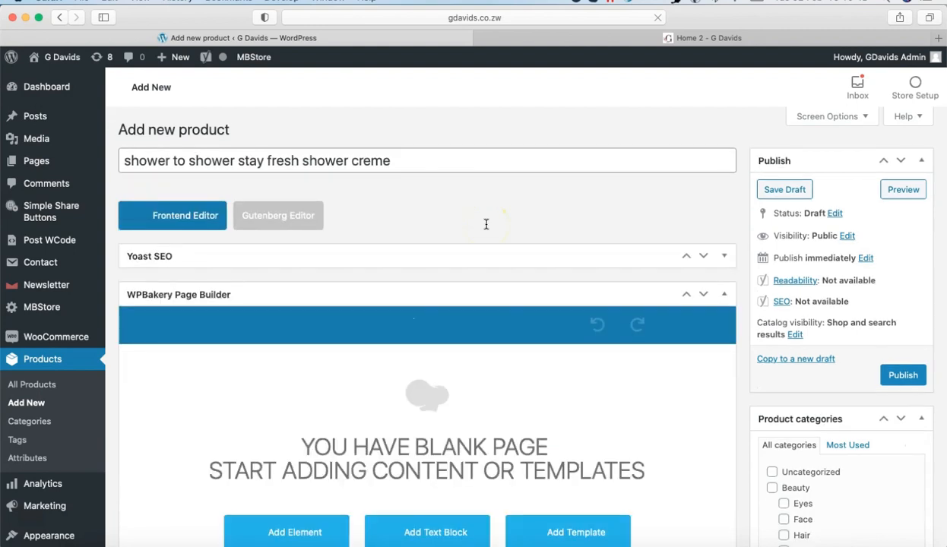
pyautogui.scroll(-2, 487, 222)
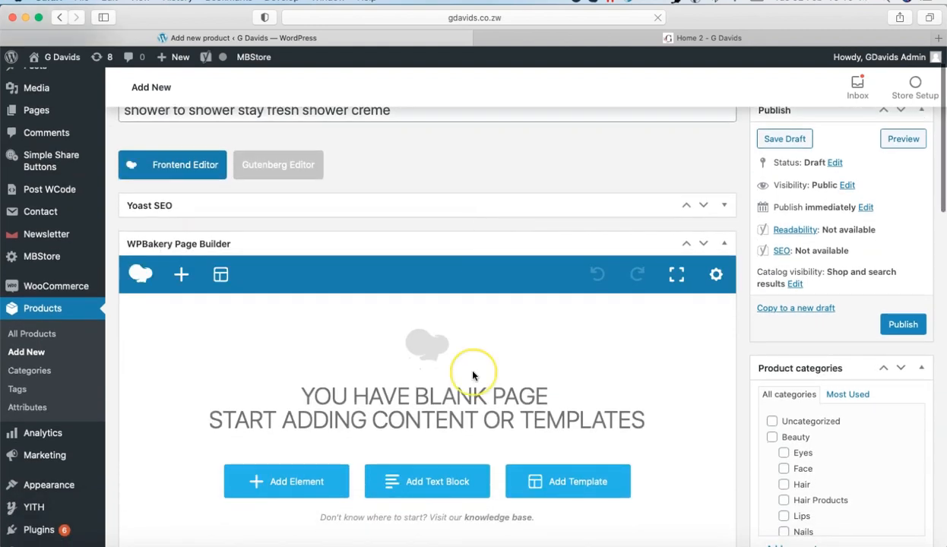
pyautogui.click(449, 481)
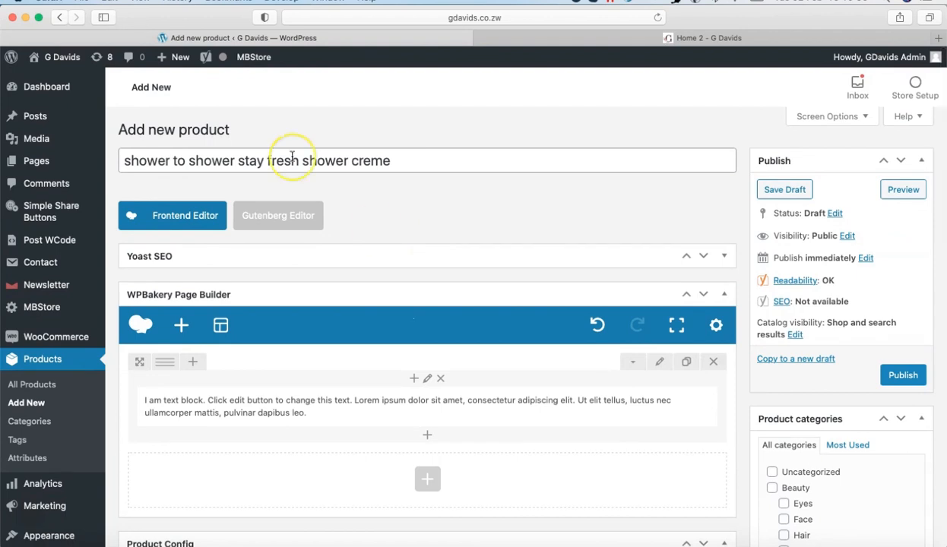
# Step: Capitalize the first letter of the product title so it reads "Shower to shower stay fresh shower creme"
pyautogui.click(130, 162)
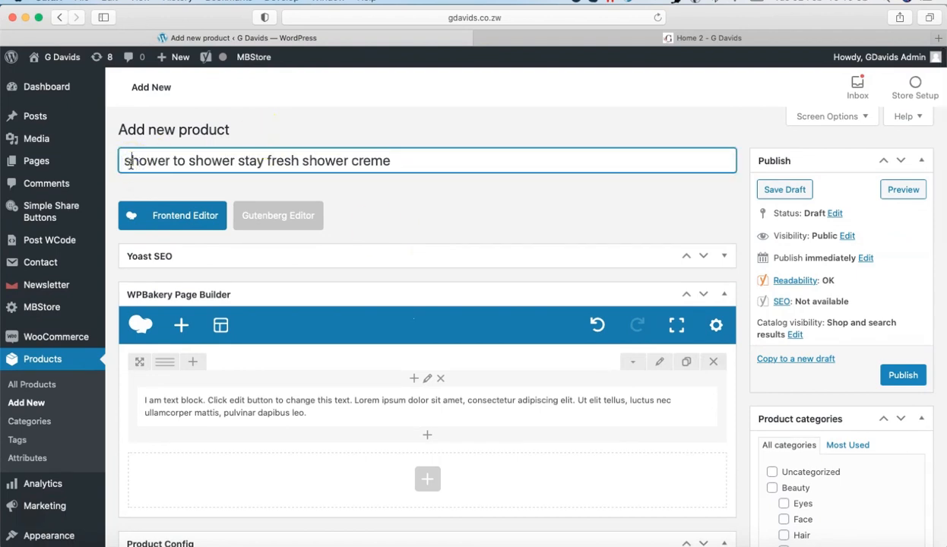
pyautogui.press('BackSpace')
pyautogui.write('S')
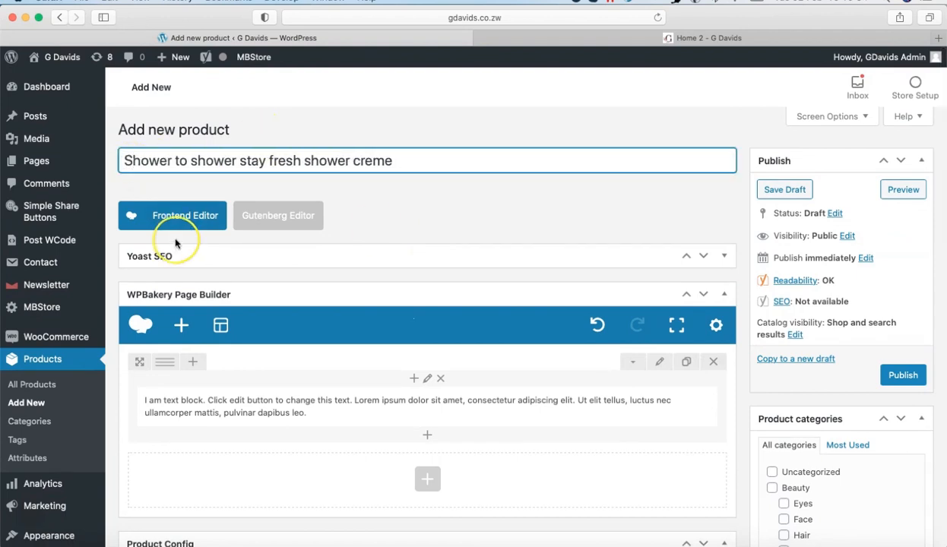
# Step: Open the text block for editing, and copy the product description from the Checkers product page in Chrome
pyautogui.moveTo(446, 411)
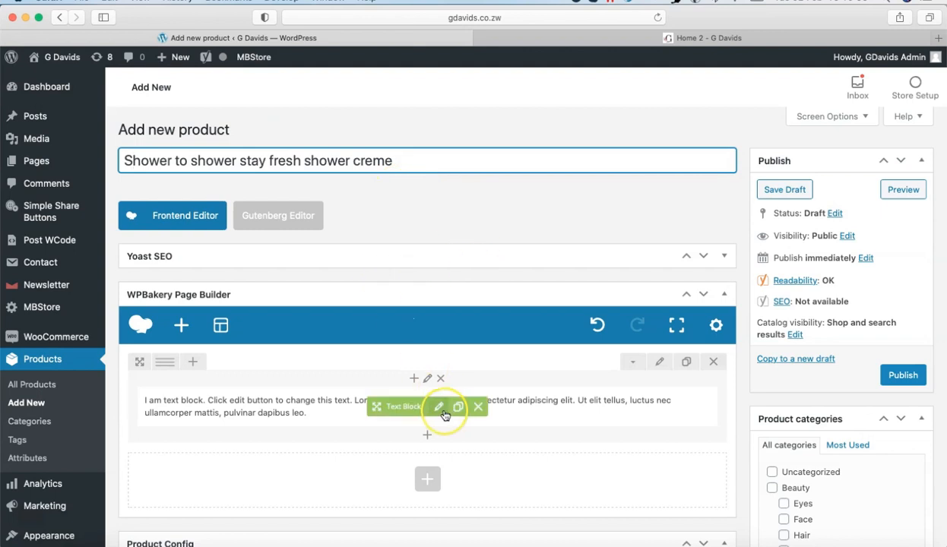
pyautogui.click(441, 408)
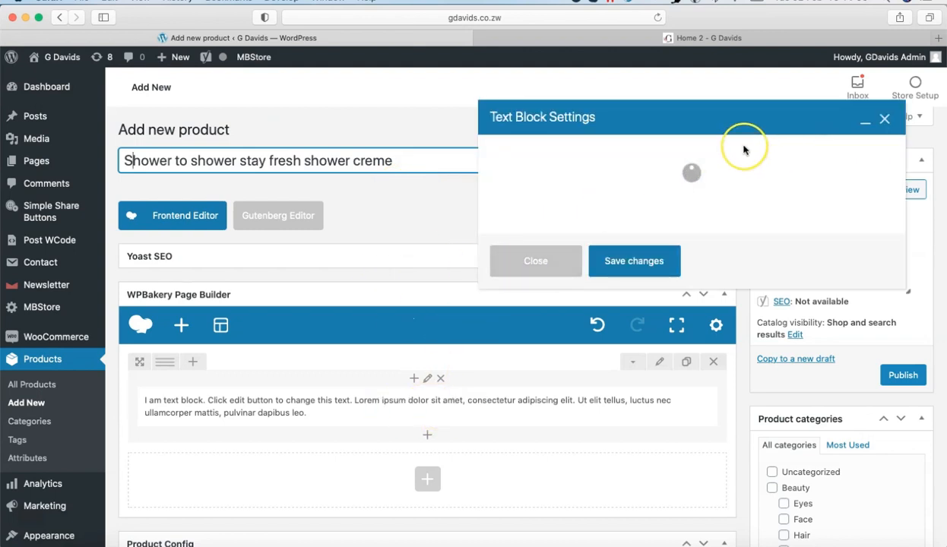
pyautogui.click(684, 42)
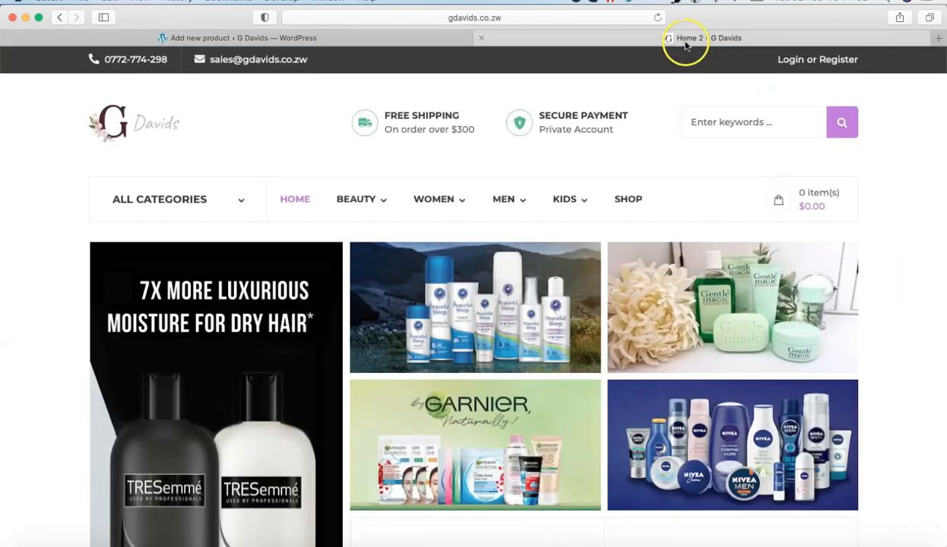
pyautogui.click(388, 40)
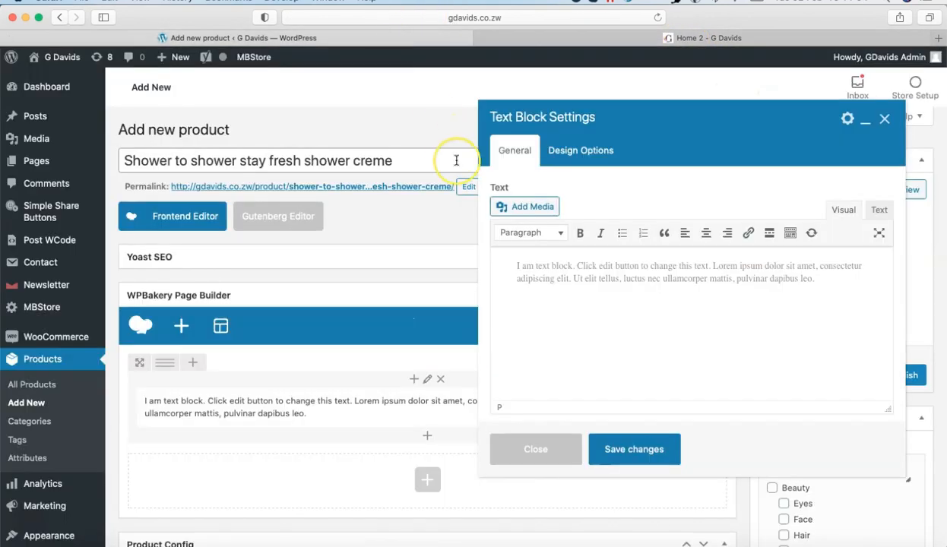
pyautogui.click(654, 532)
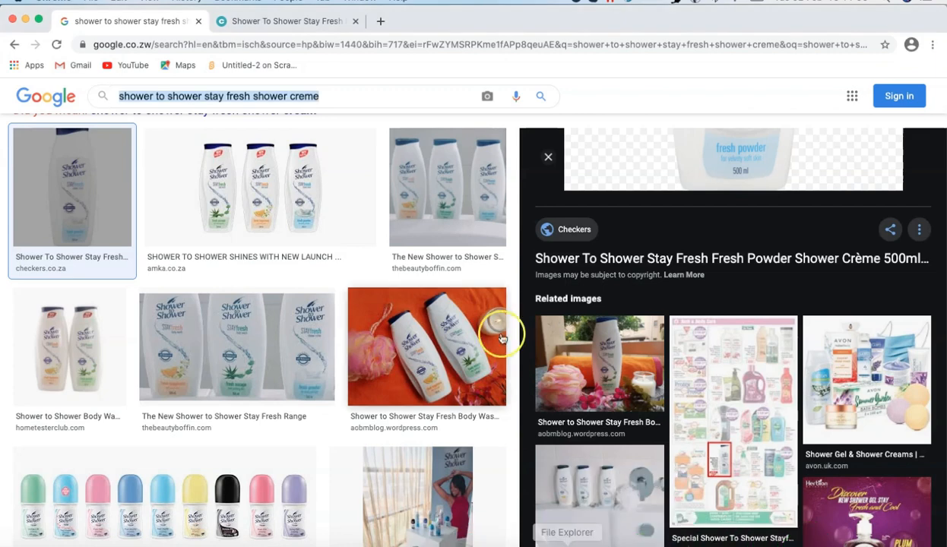
pyautogui.click(273, 21)
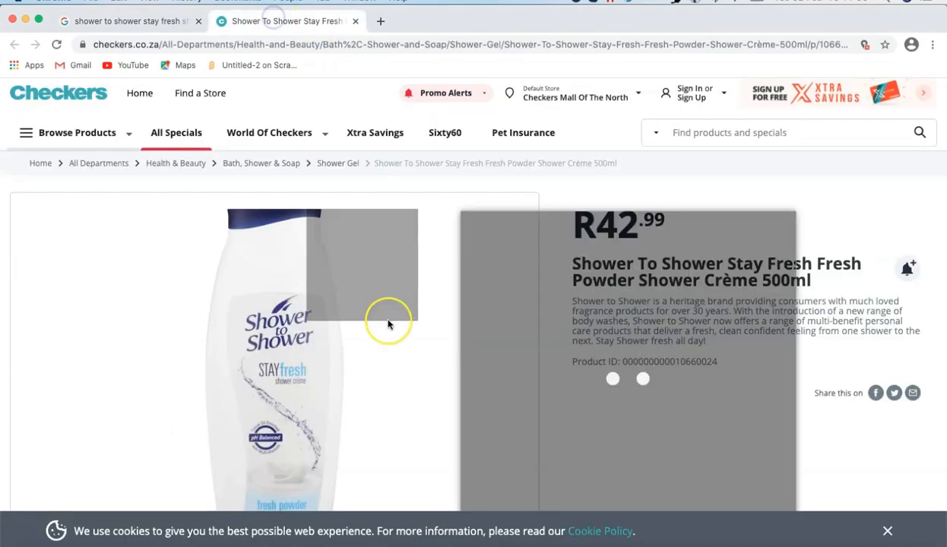
pyautogui.scroll(-10, 387, 321)
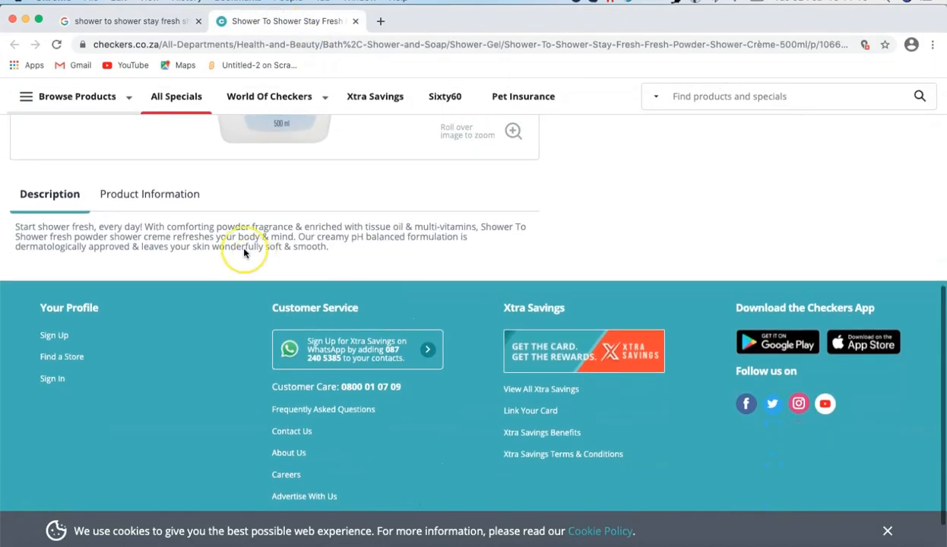
pyautogui.tripleClick(209, 228)
pyautogui.press('super+c')
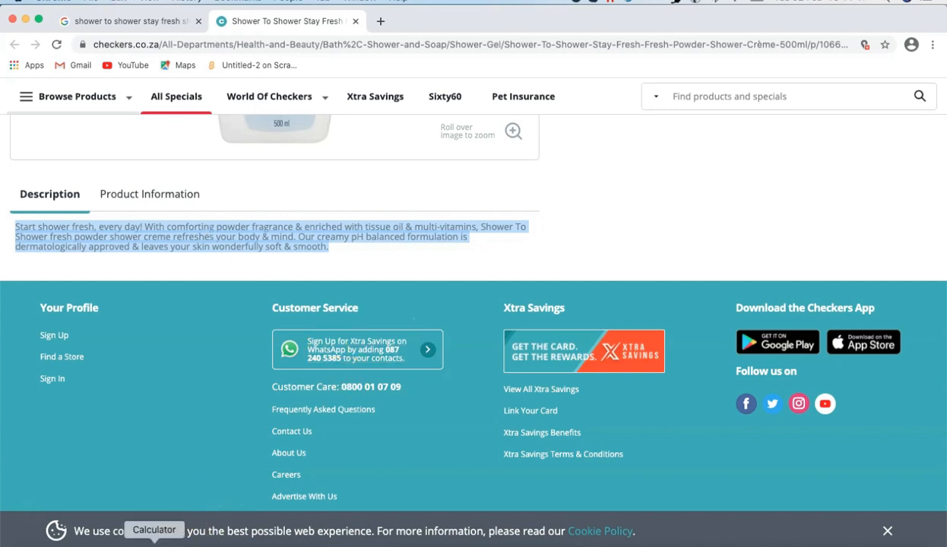
# Step: Return to Safari, replace the text block's placeholder text with the copied description, and save the block
pyautogui.click(102, 523)
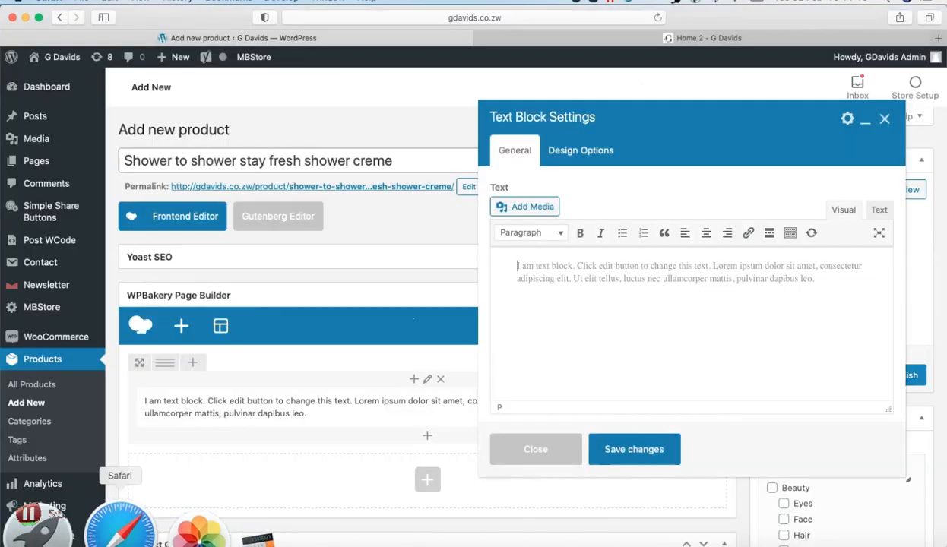
pyautogui.tripleClick(564, 277)
pyautogui.press('super+v')
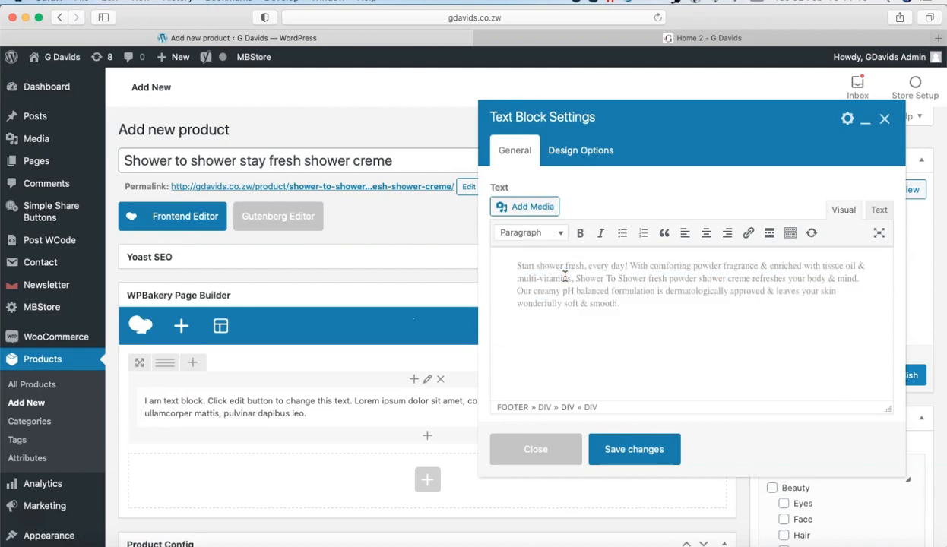
pyautogui.click(634, 449)
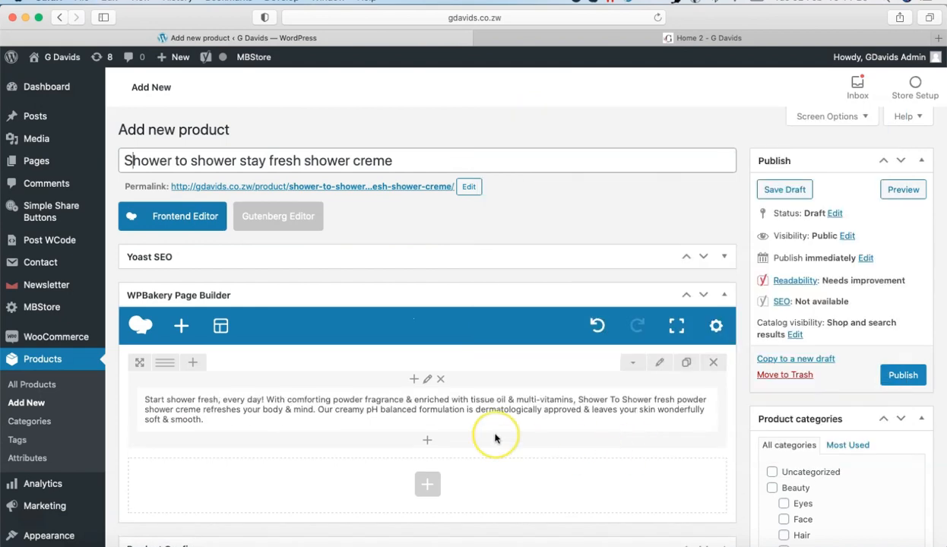
# Step: Keep the product type as Simple product and set the regular price to $5
pyautogui.scroll(-5, 474, 412)
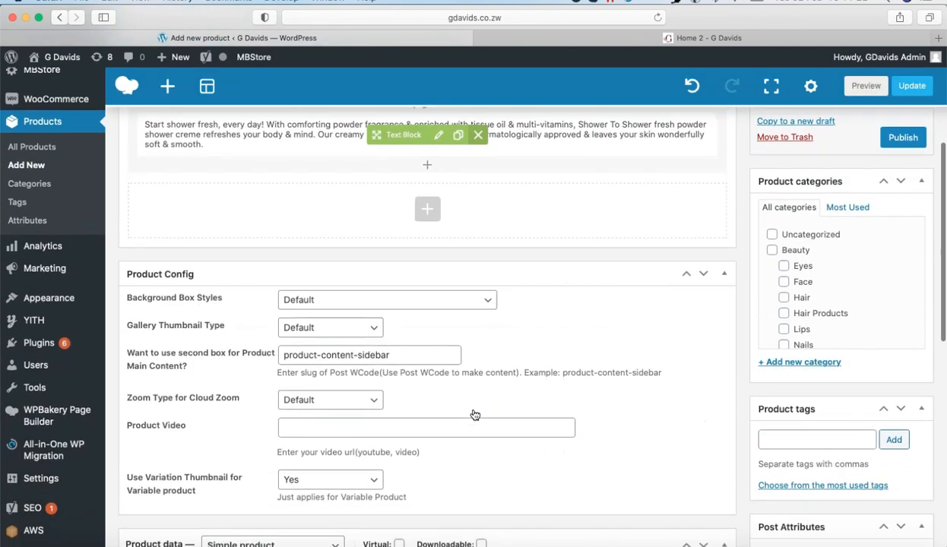
pyautogui.scroll(-3, 474, 414)
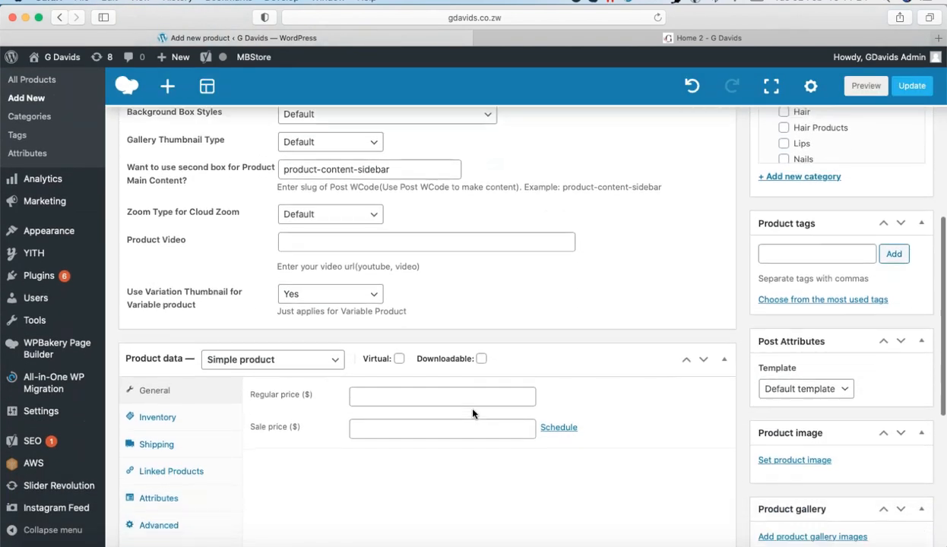
pyautogui.click(332, 361)
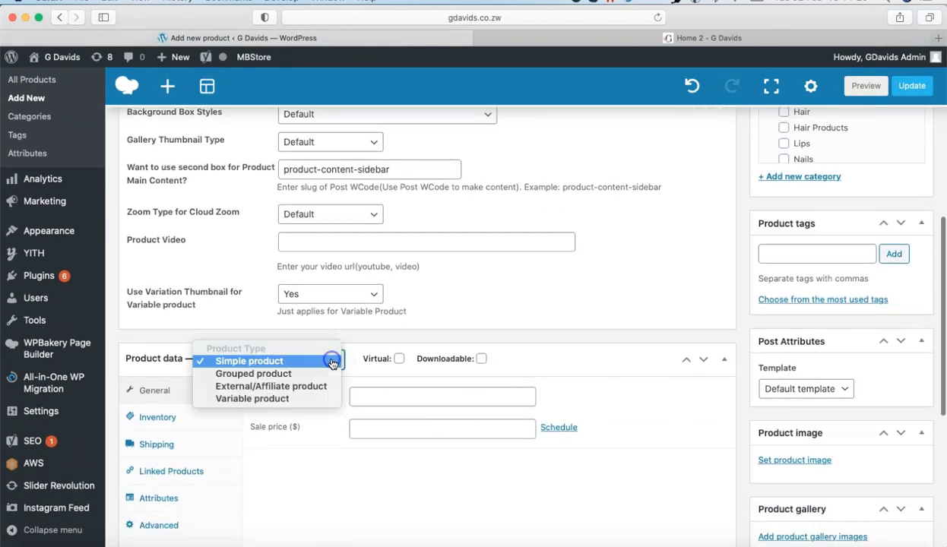
pyautogui.click(332, 361)
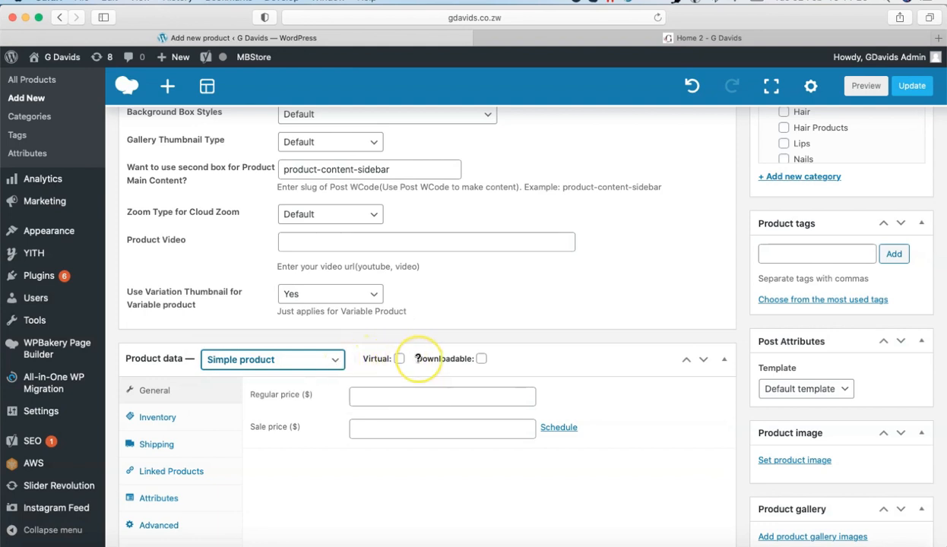
pyautogui.click(393, 399)
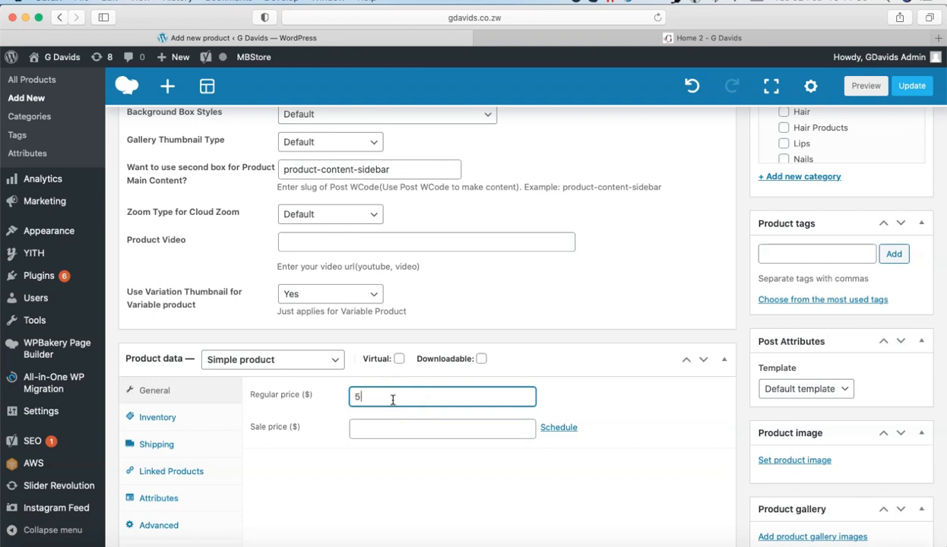
# Step: Set the sale price to $4 and schedule the sale from 2021-02-02 to 2021-02-05
pyautogui.click(436, 431)
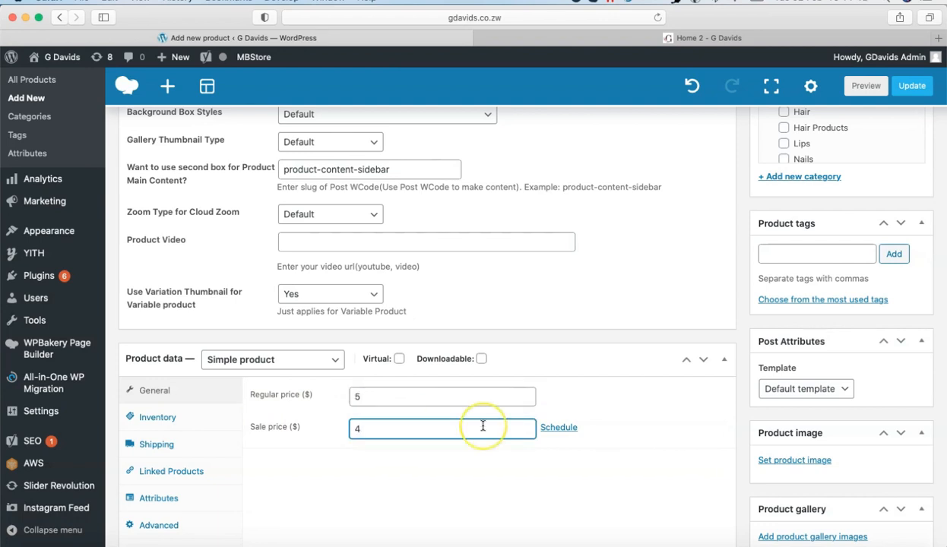
pyautogui.click(558, 427)
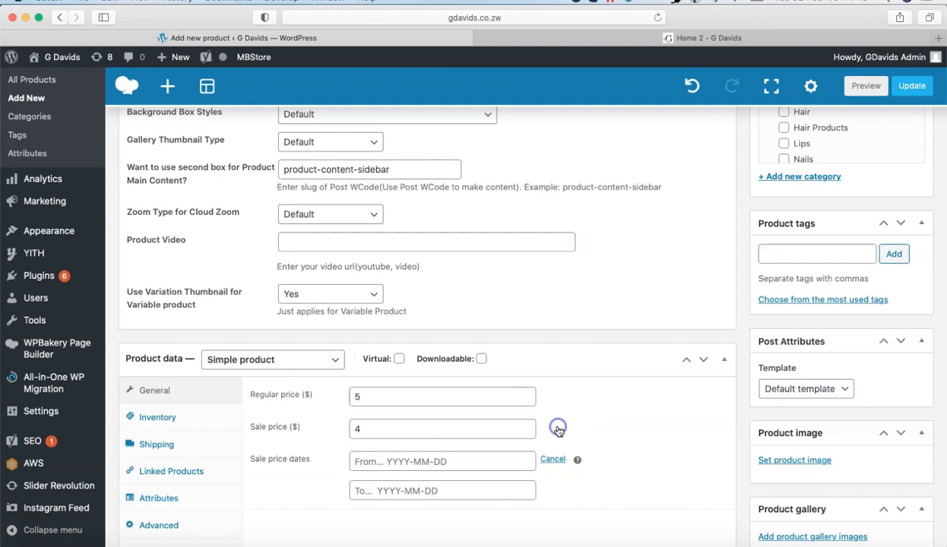
pyautogui.click(461, 456)
pyautogui.click(390, 359)
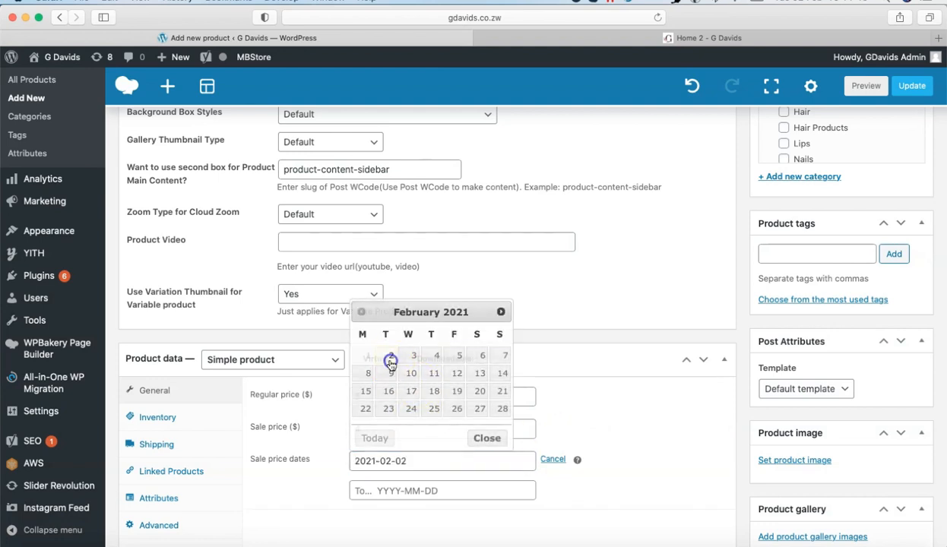
pyautogui.click(423, 490)
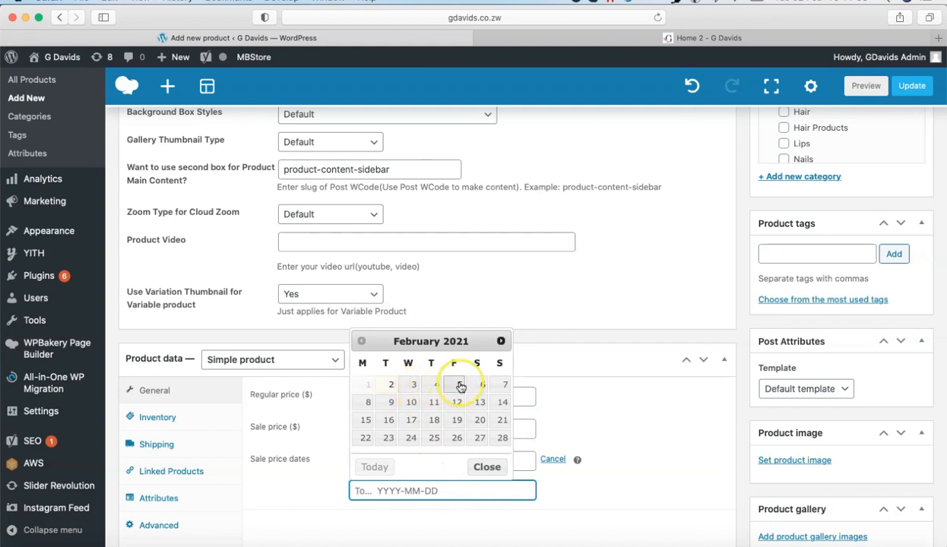
pyautogui.click(459, 384)
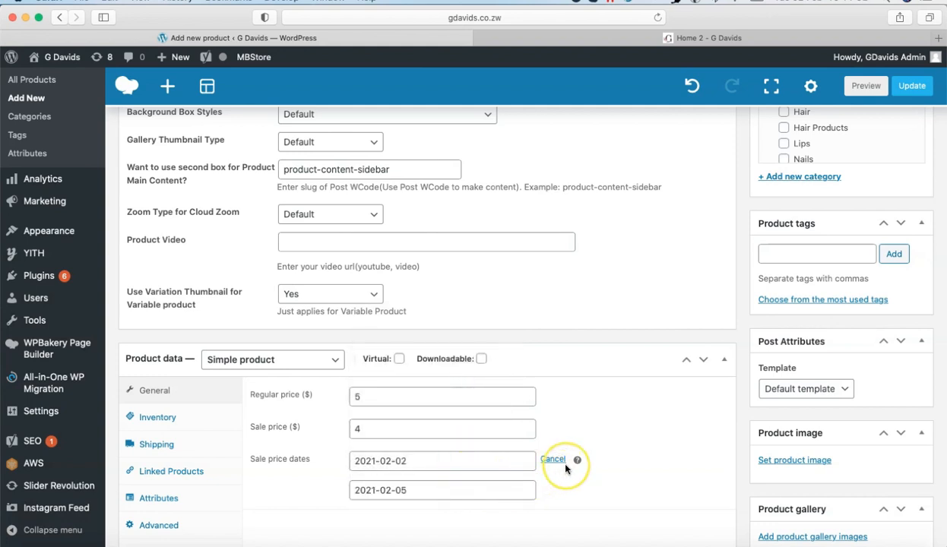
# Step: Cancel the sale price schedule and clear the sale price
pyautogui.moveTo(577, 461)
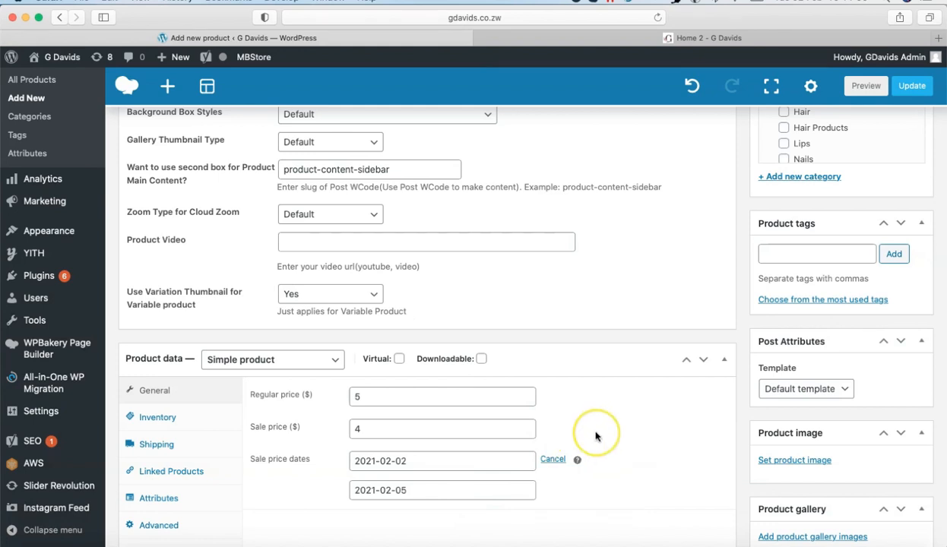
pyautogui.scroll(-2, 598, 434)
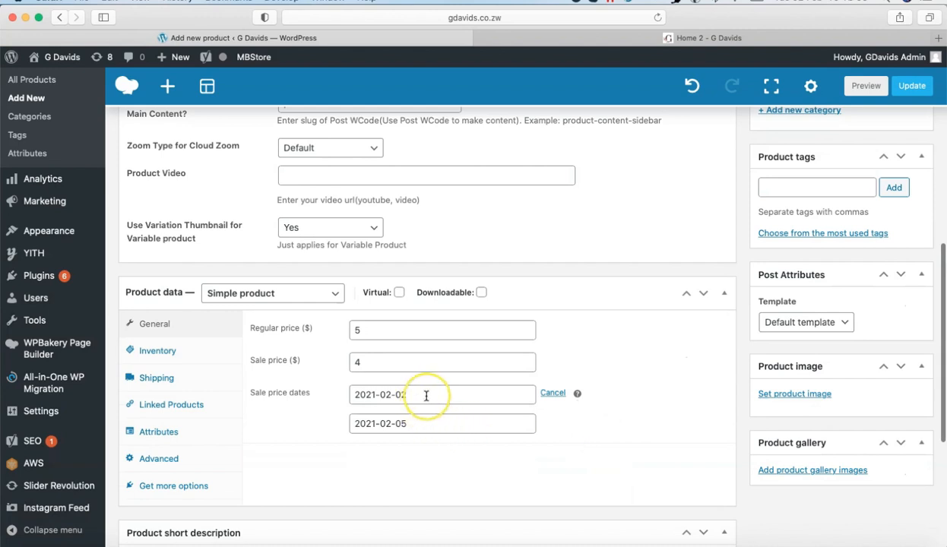
pyautogui.click(552, 392)
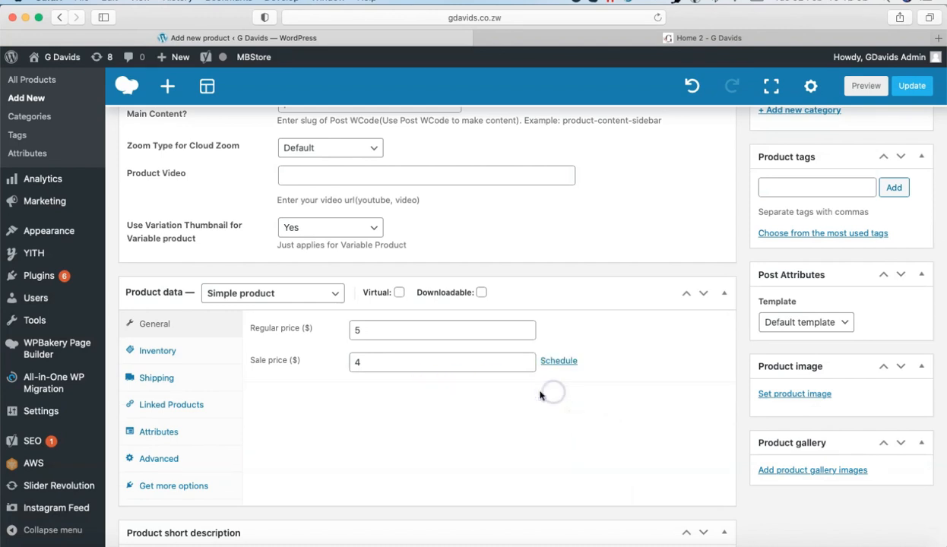
pyautogui.doubleClick(474, 364)
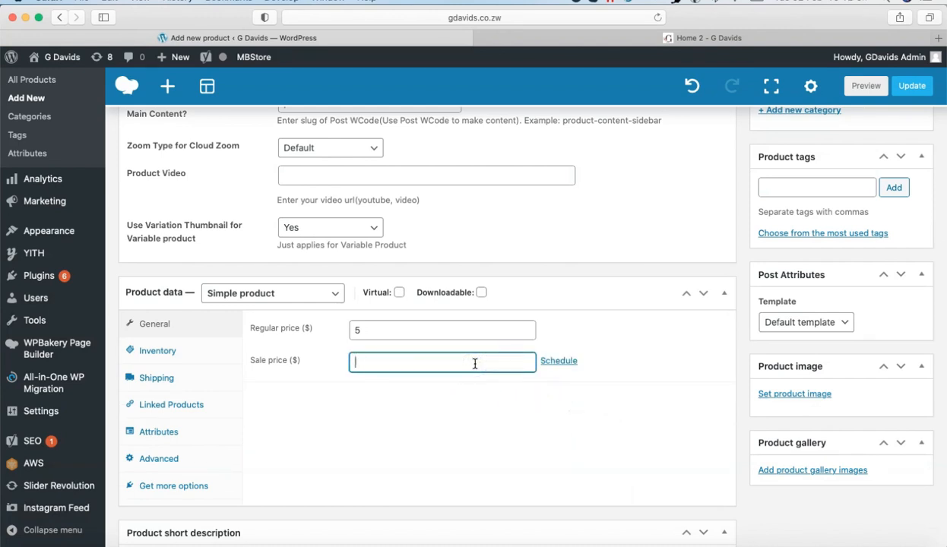
# Step: Copy the product title "Shower to shower stay fresh shower creme" into the SKU in the inventory data
pyautogui.click(157, 352)
pyautogui.click(372, 332)
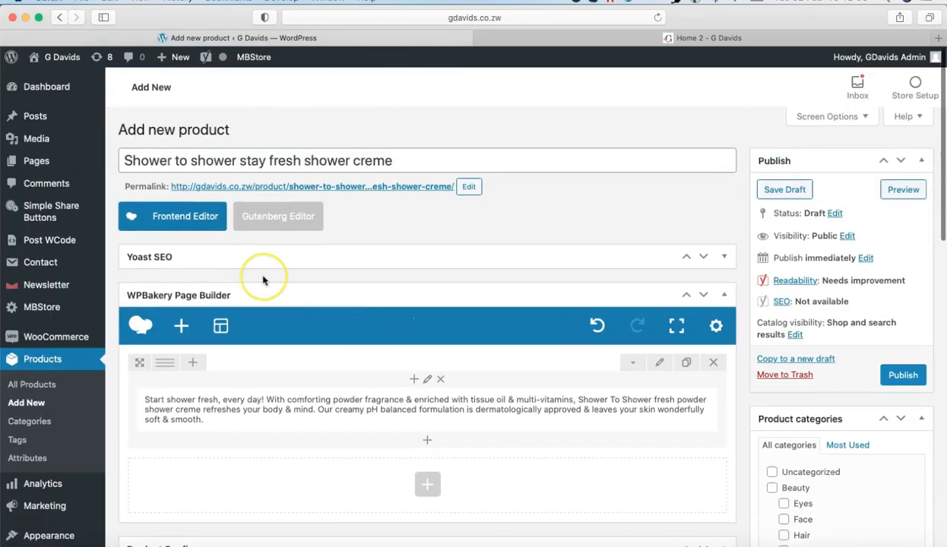
pyautogui.tripleClick(256, 161)
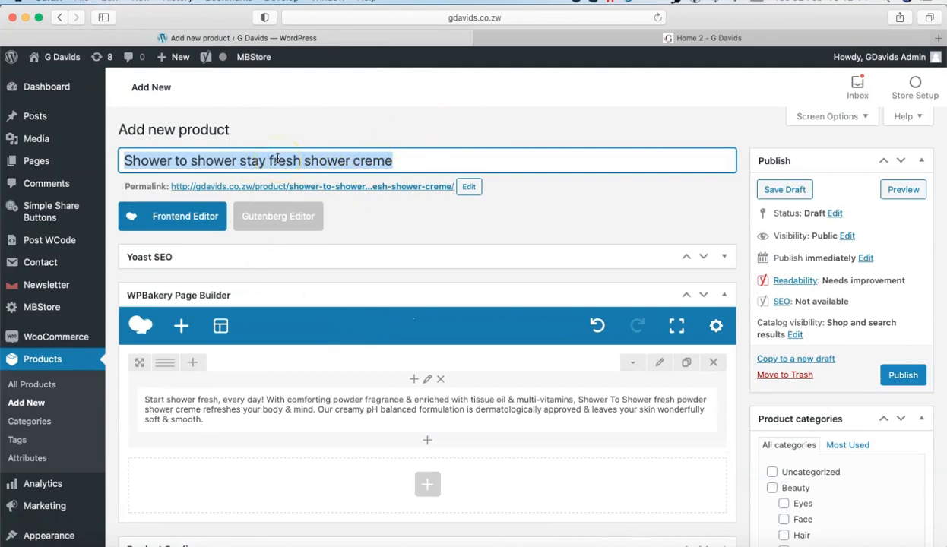
pyautogui.scroll(-10, 422, 353)
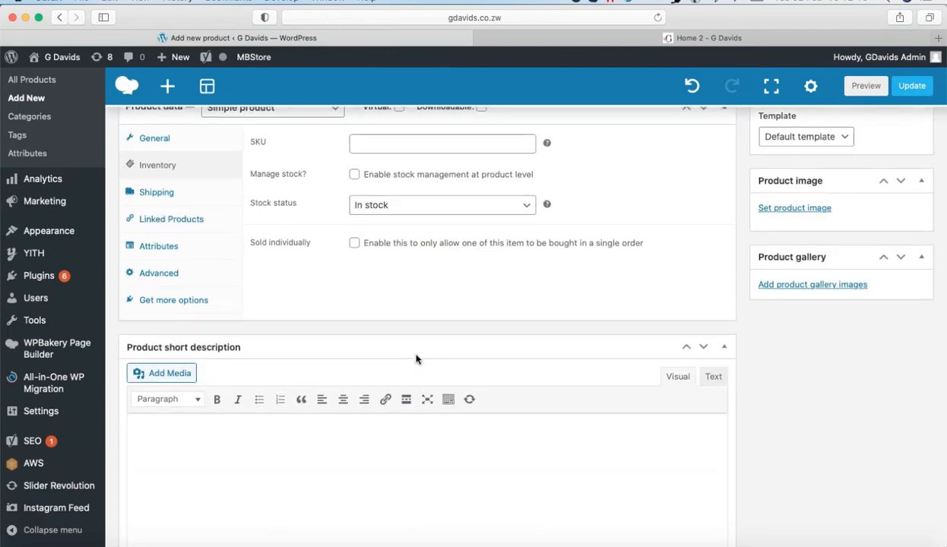
pyautogui.scroll(3, 402, 293)
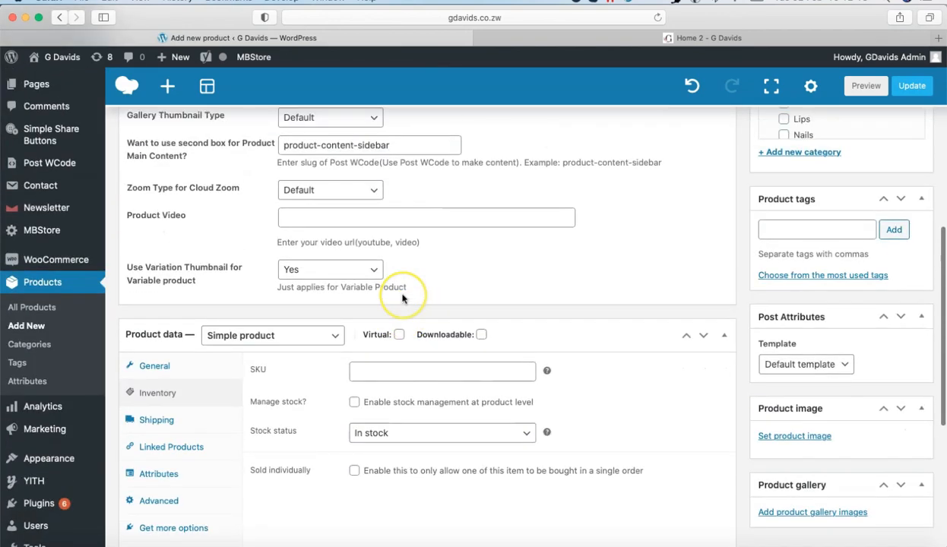
pyautogui.click(379, 371)
pyautogui.write('shower to shower stay fresh shower creme')
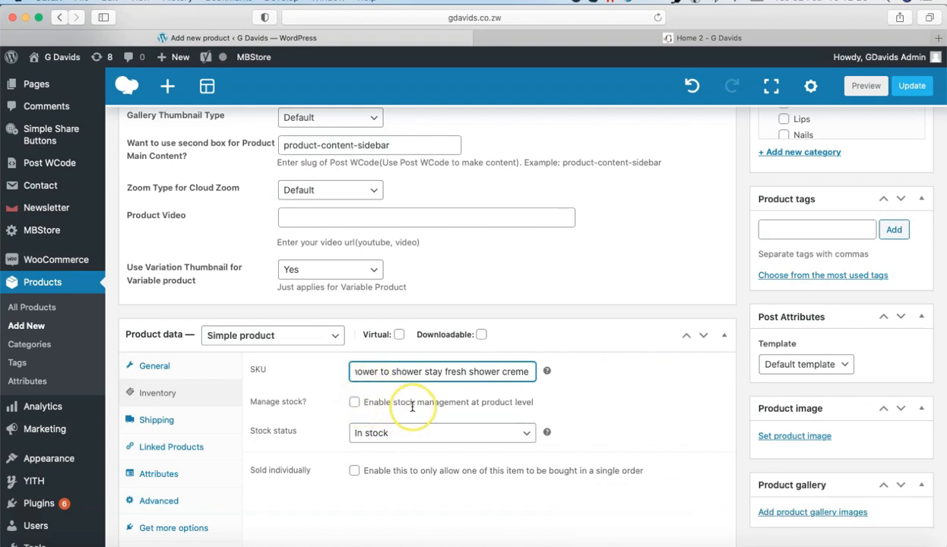
# Step: Enable stock management at product level and set the stock quantity to 1
pyautogui.scroll(-4, 358, 403)
pyautogui.click(354, 266)
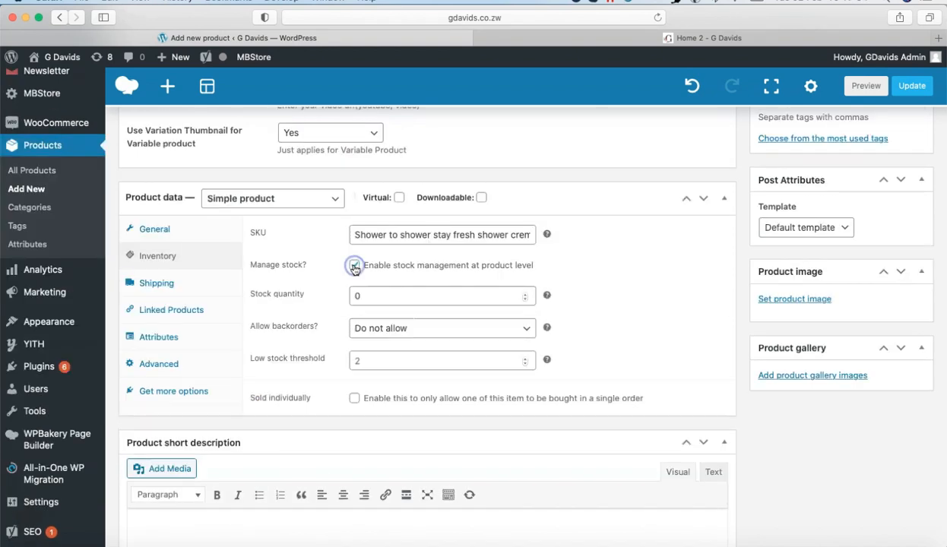
pyautogui.click(394, 297)
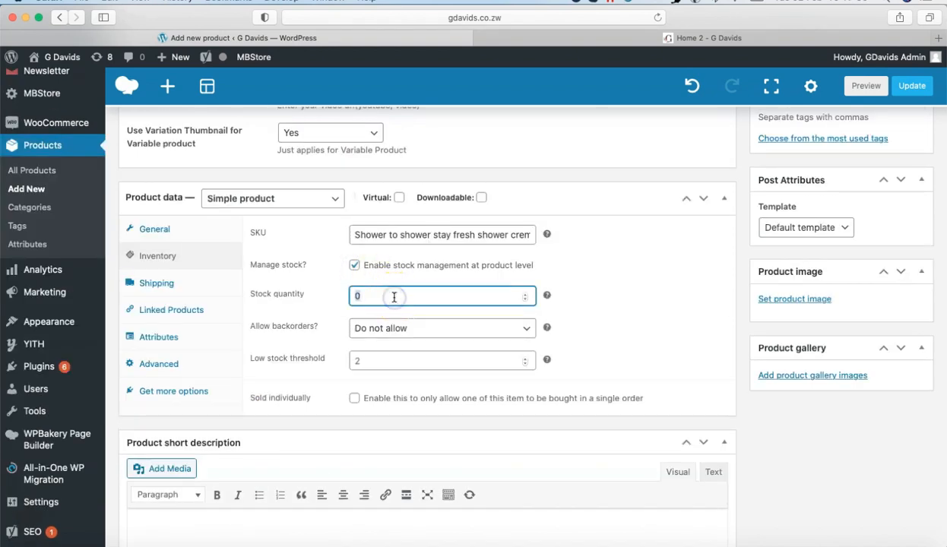
pyautogui.write('1')
# Step: Try the backorder options, choose Allow, and set the low stock threshold to 1
pyautogui.click(390, 327)
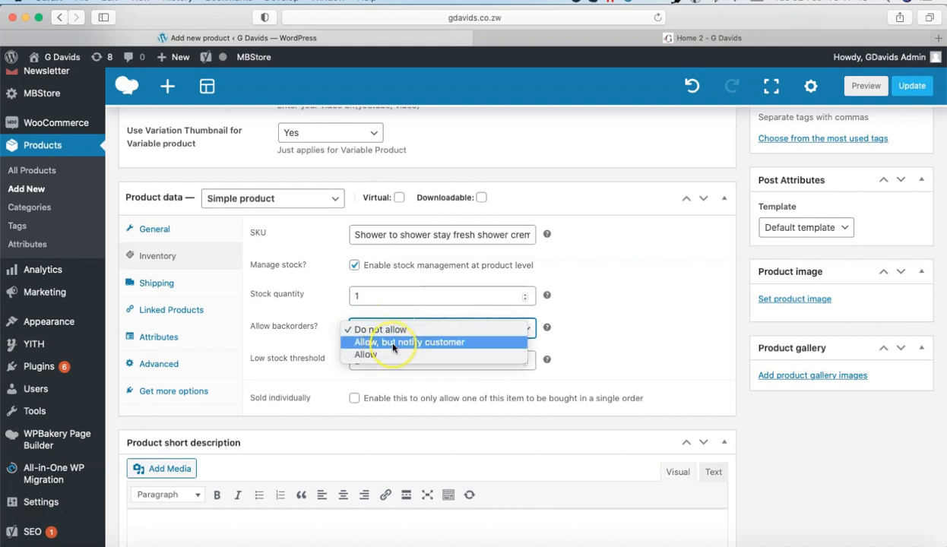
pyautogui.click(391, 343)
pyautogui.click(418, 328)
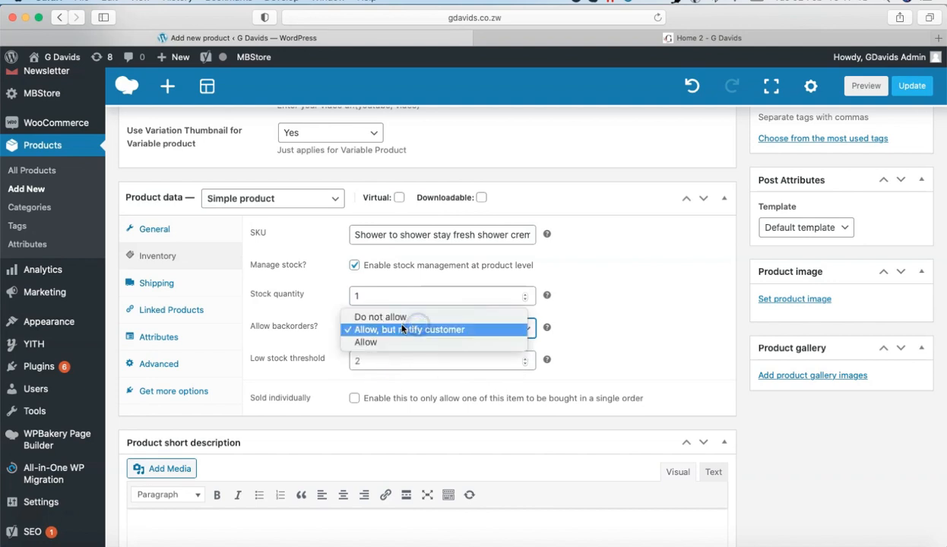
pyautogui.click(381, 309)
pyautogui.click(392, 331)
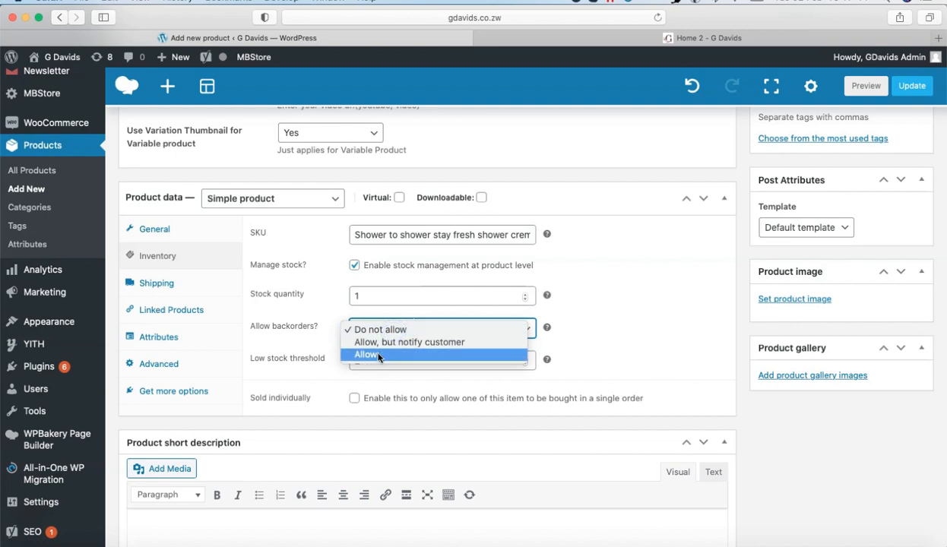
pyautogui.click(375, 354)
pyautogui.click(414, 328)
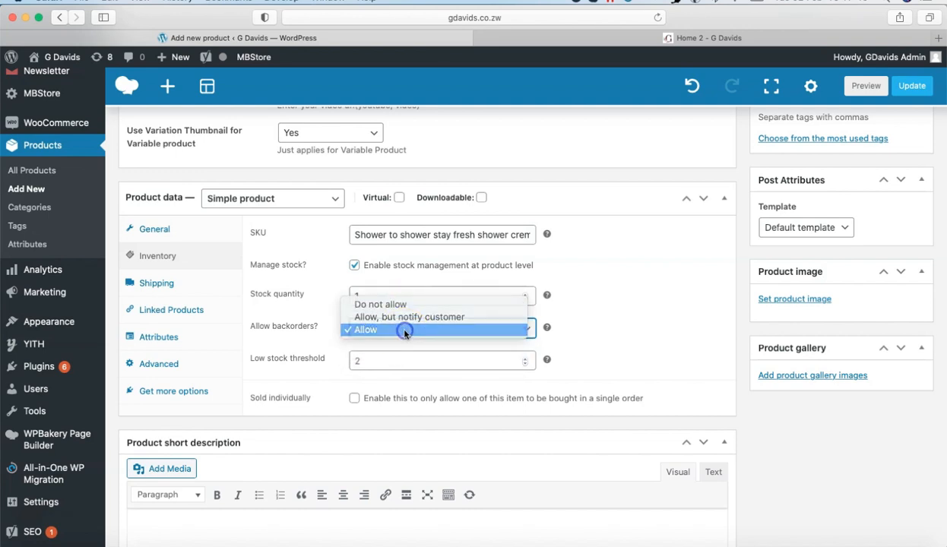
pyautogui.click(404, 329)
pyautogui.click(390, 363)
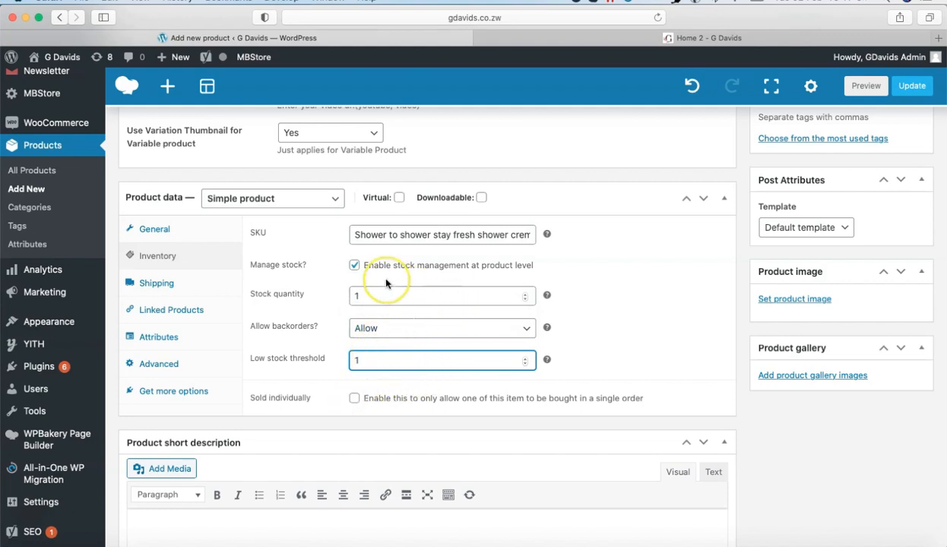
# Step: Disable stock management at product level and keep the stock status as In stock
pyautogui.click(354, 266)
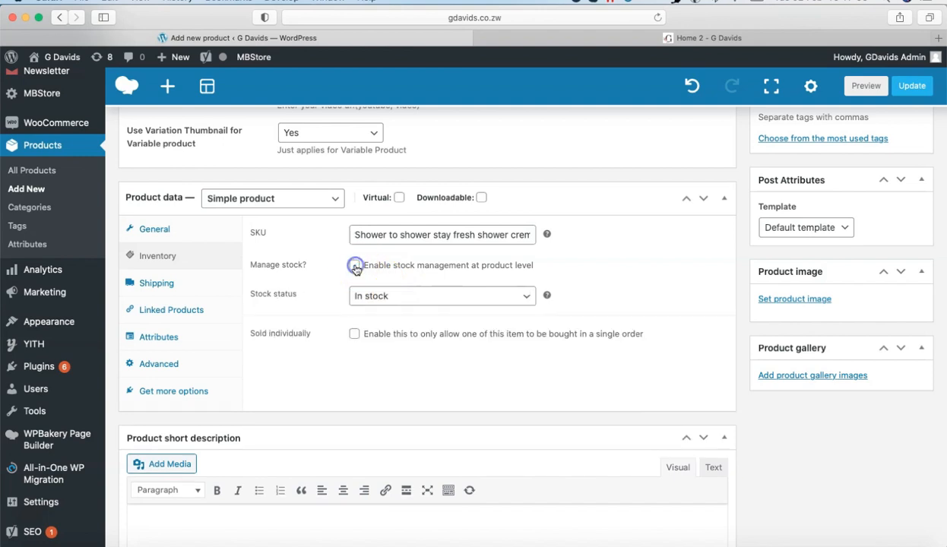
pyautogui.click(397, 300)
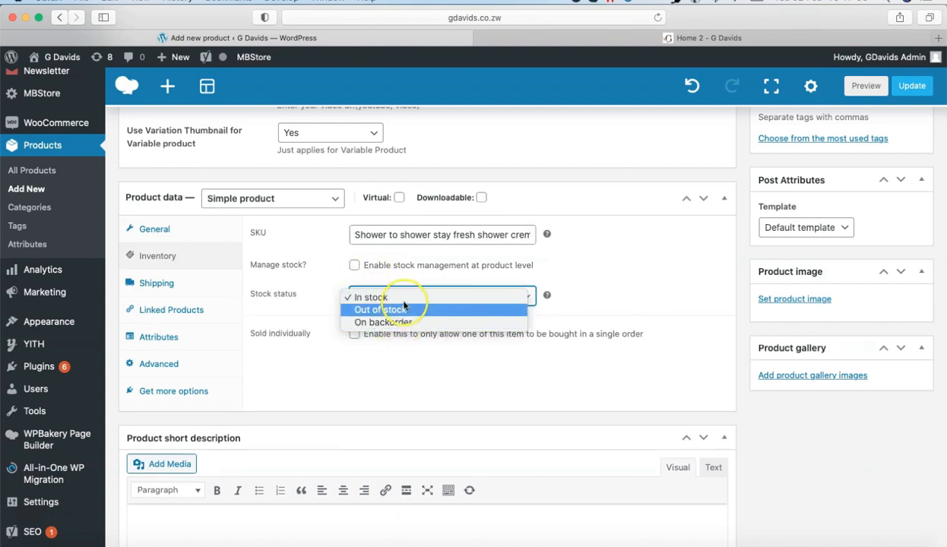
pyautogui.click(410, 258)
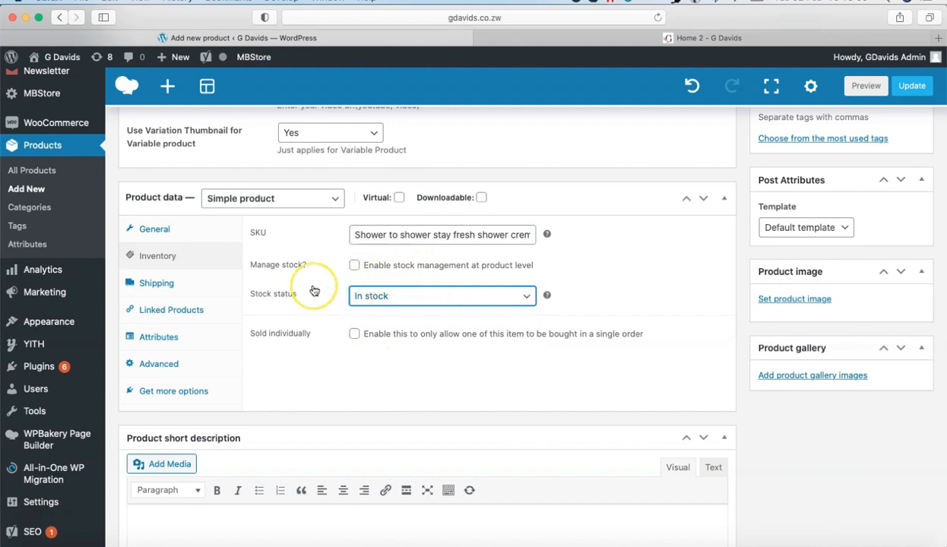
# Step: Review the product's shipping data, leaving the shipping class as No shipping class
pyautogui.click(169, 284)
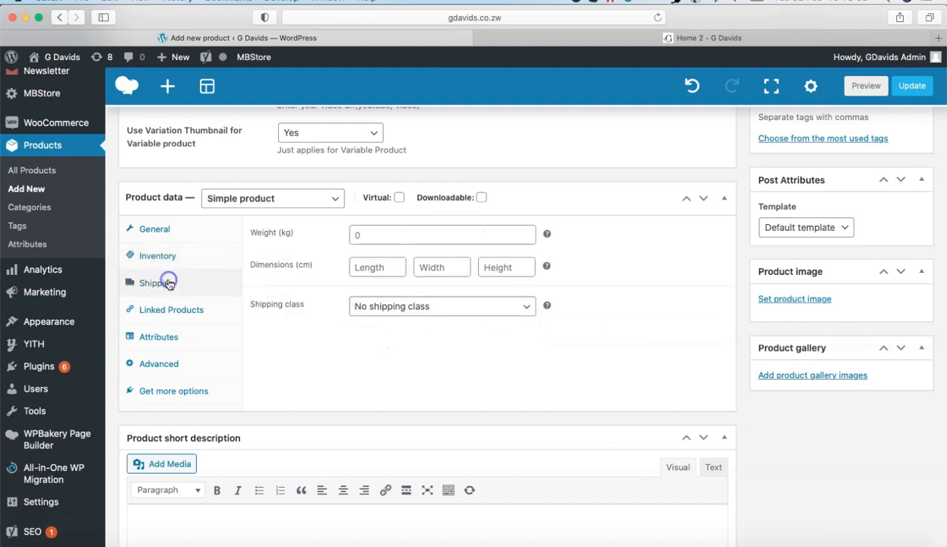
pyautogui.click(436, 307)
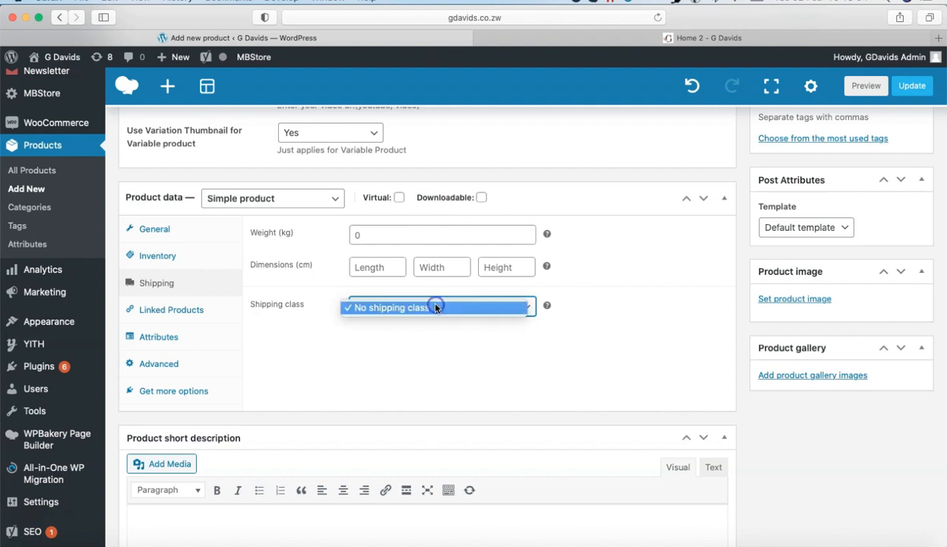
pyautogui.click(436, 307)
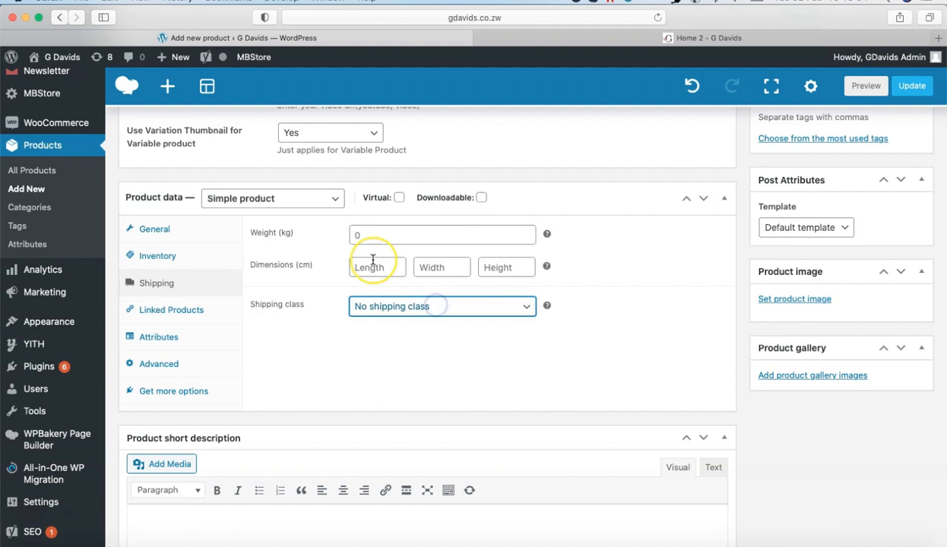
# Step: Review the linked products data and read the help for upsells and cross-sells
pyautogui.click(173, 311)
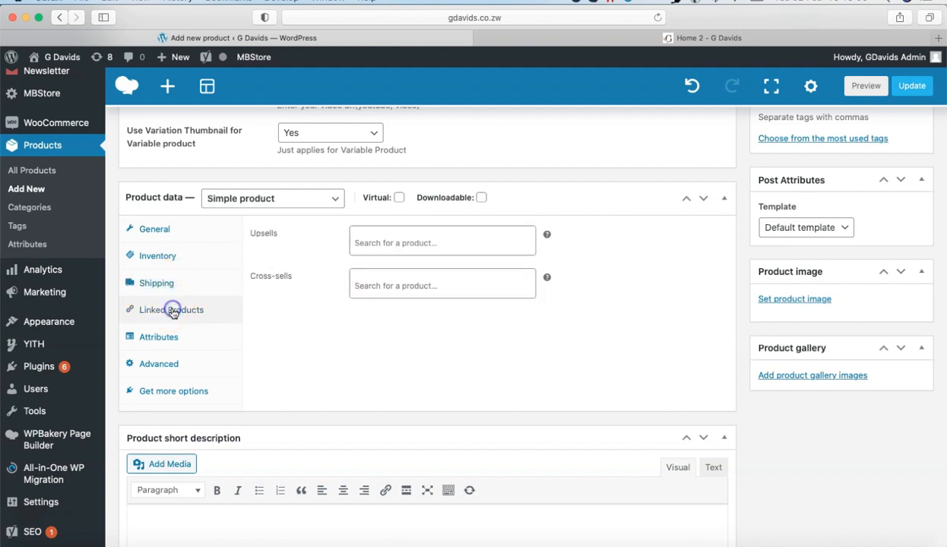
pyautogui.click(413, 243)
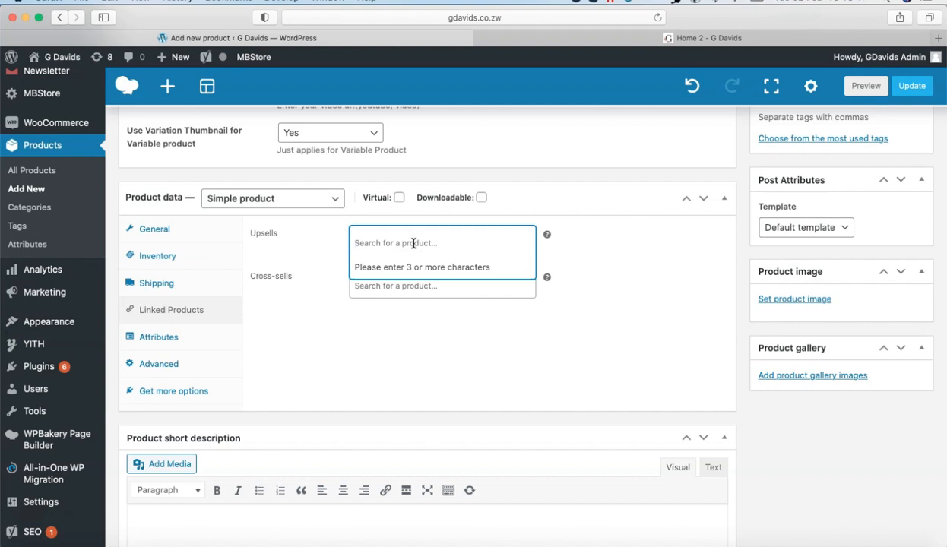
pyautogui.click(625, 276)
pyautogui.moveTo(548, 235)
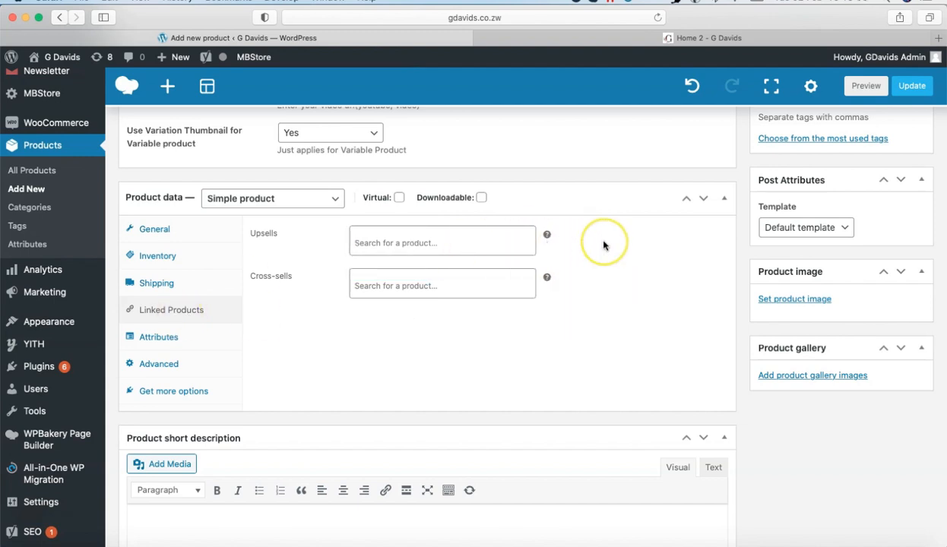
pyautogui.moveTo(548, 277)
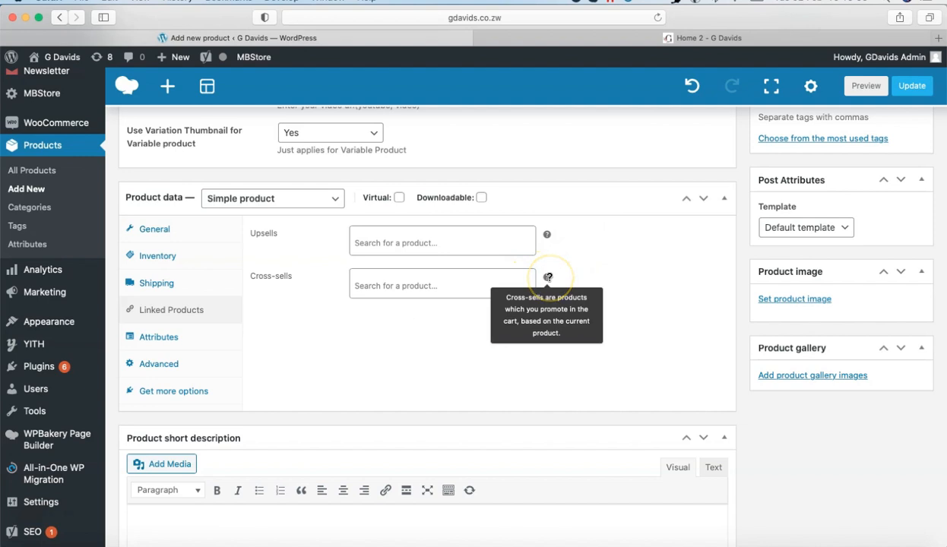
# Step: Switch to Chrome and copy the brand paragraph under the product name on the Checkers page
pyautogui.scroll(-5, 456, 304)
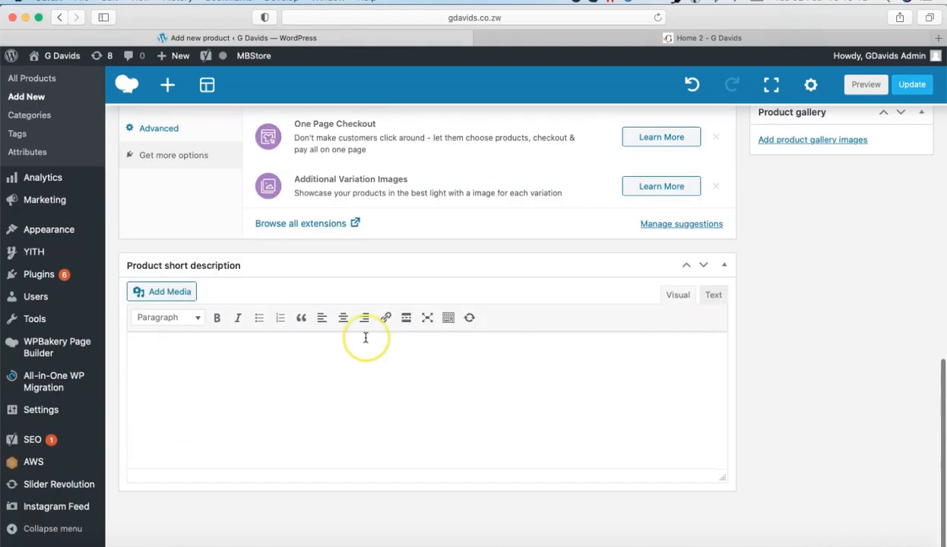
pyautogui.click(325, 339)
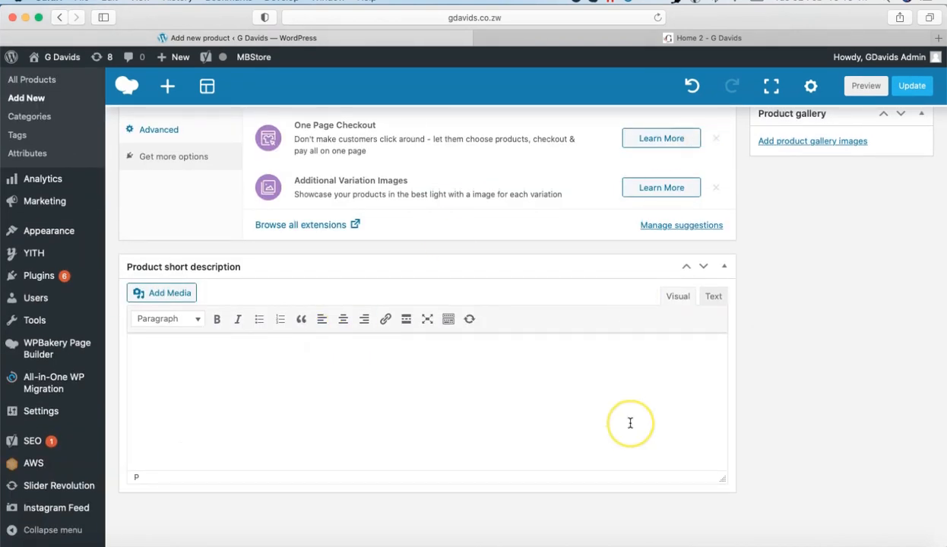
pyautogui.click(659, 531)
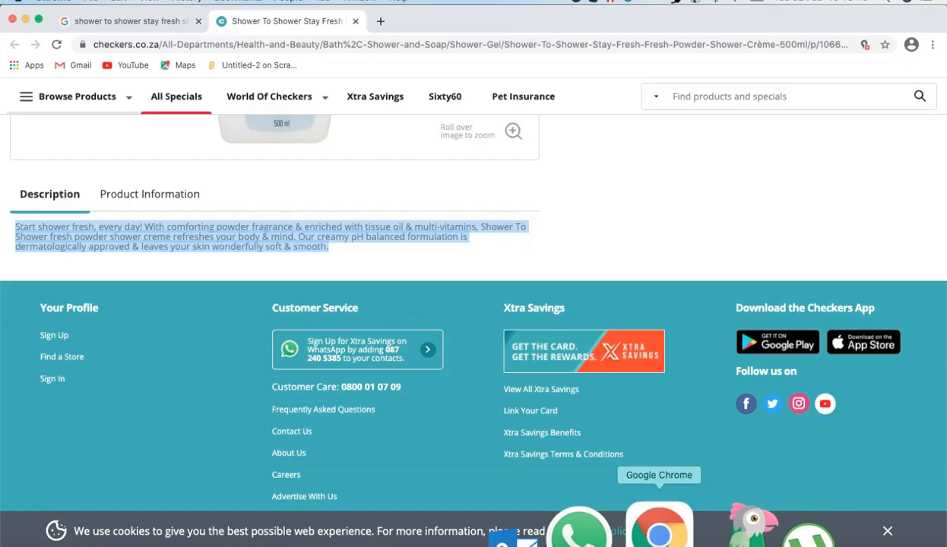
pyautogui.scroll(10, 487, 228)
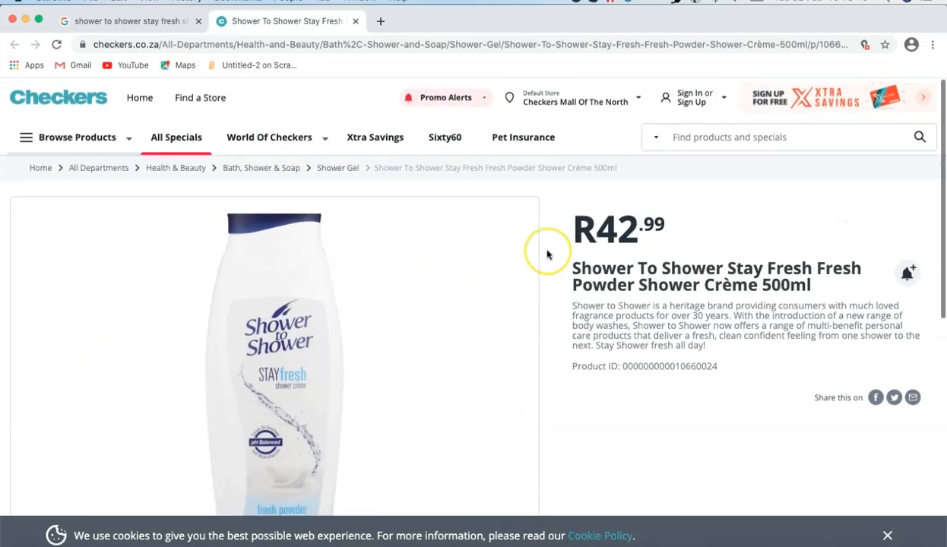
pyautogui.tripleClick(620, 311)
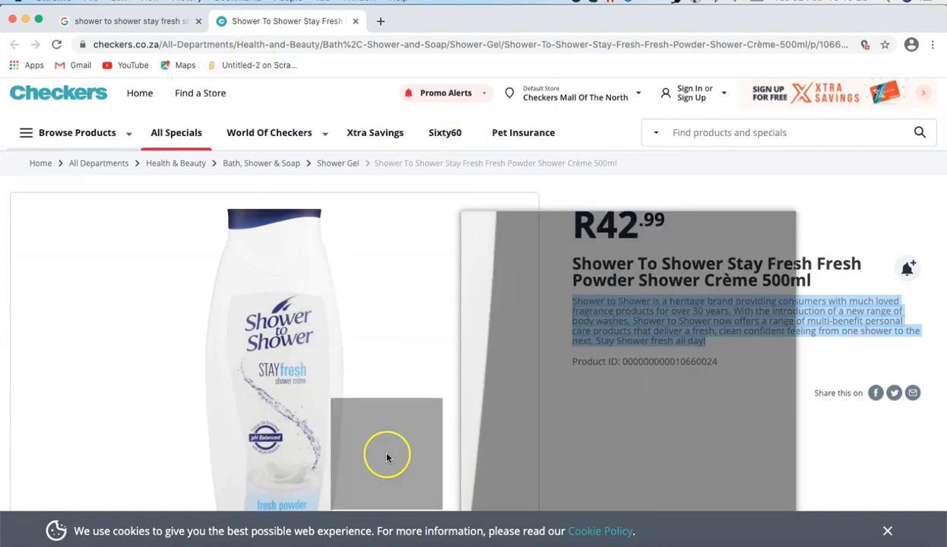
# Step: Return to the WordPress product page and paste the copied brand paragraph into the product short description
pyautogui.click(104, 525)
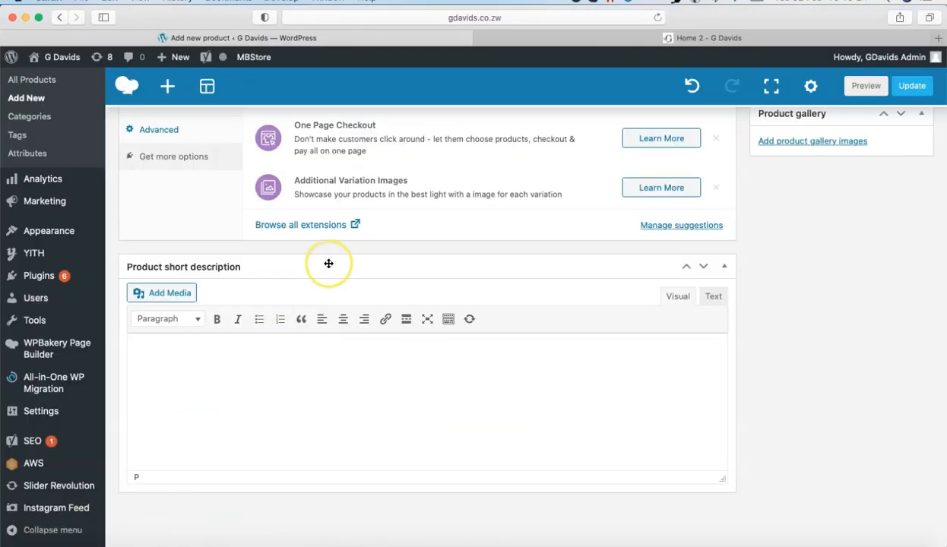
pyautogui.scroll(2, 303, 319)
pyautogui.scroll(-2, 262, 360)
pyautogui.click(245, 364)
pyautogui.write('Shower to Shower is a heritage brand providing consumers with much loved fragrance products for over 30 years. With the introduction of a new range of body washes. Shower to Shower now offers a range of multi-benefit personal care products that deliver a fresh, clean confident feeling from one shower to the next. Stay Shower fresh all day!')
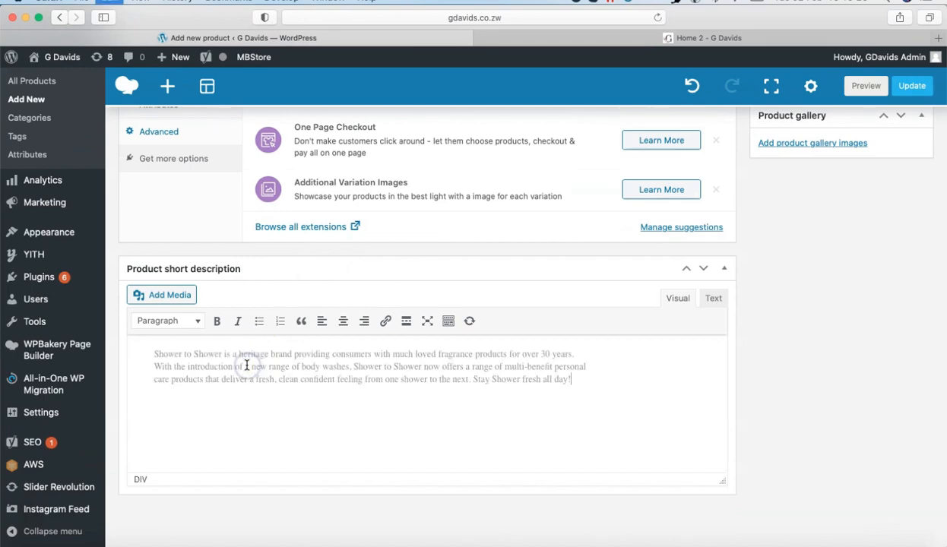
# Step: Assign the product to the Beauty category
pyautogui.scroll(10, 522, 387)
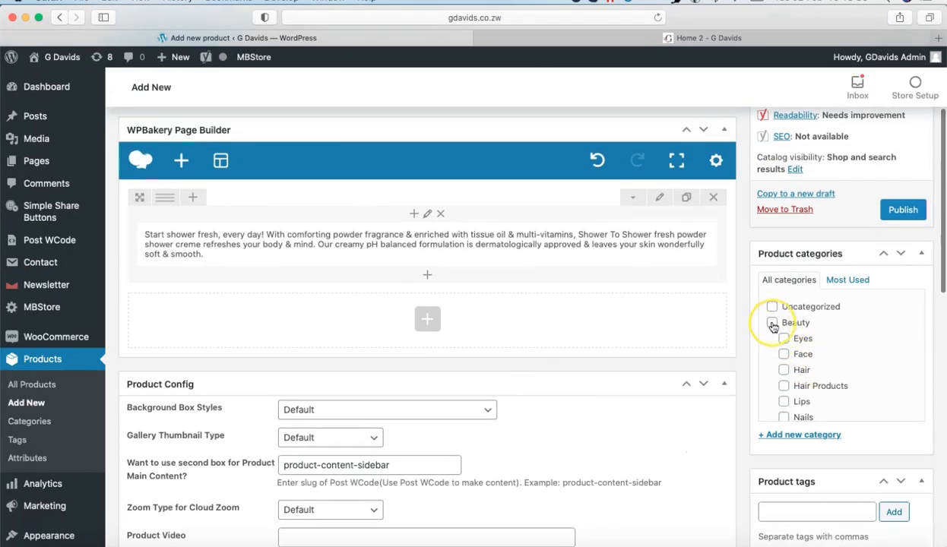
pyautogui.scroll(3, 813, 190)
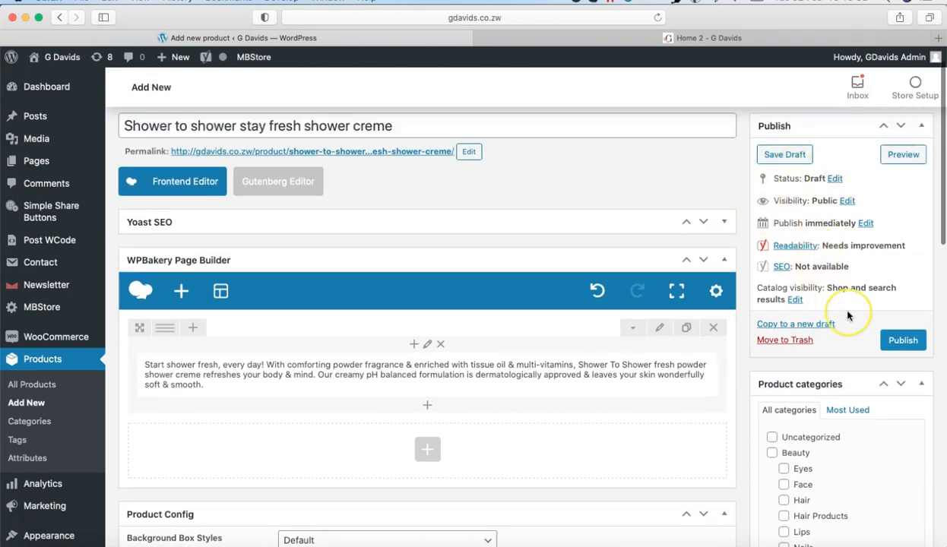
pyautogui.scroll(-3, 844, 320)
pyautogui.scroll(1, 770, 328)
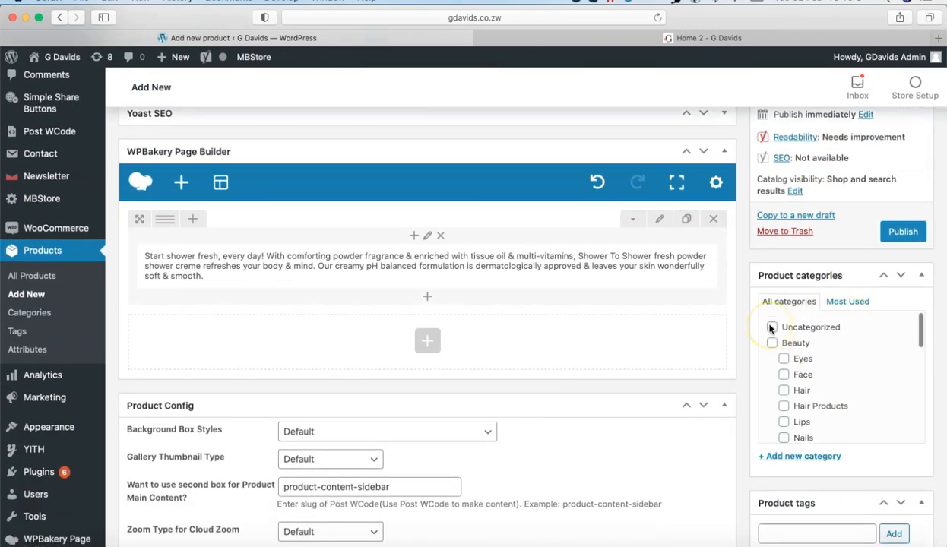
pyautogui.click(772, 347)
# Step: Add the Face subcategory under Beauty to the product's categories
pyautogui.scroll(-3, 760, 377)
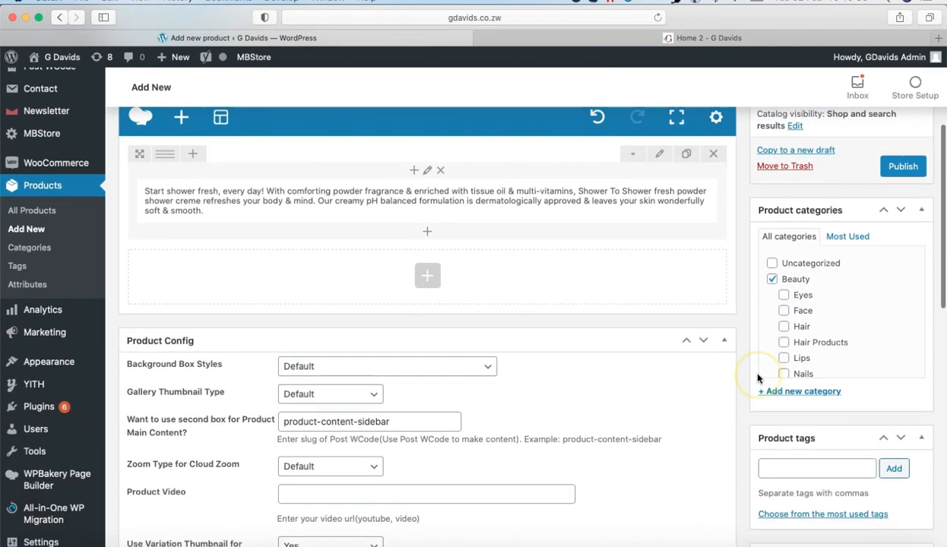
pyautogui.scroll(2, 758, 378)
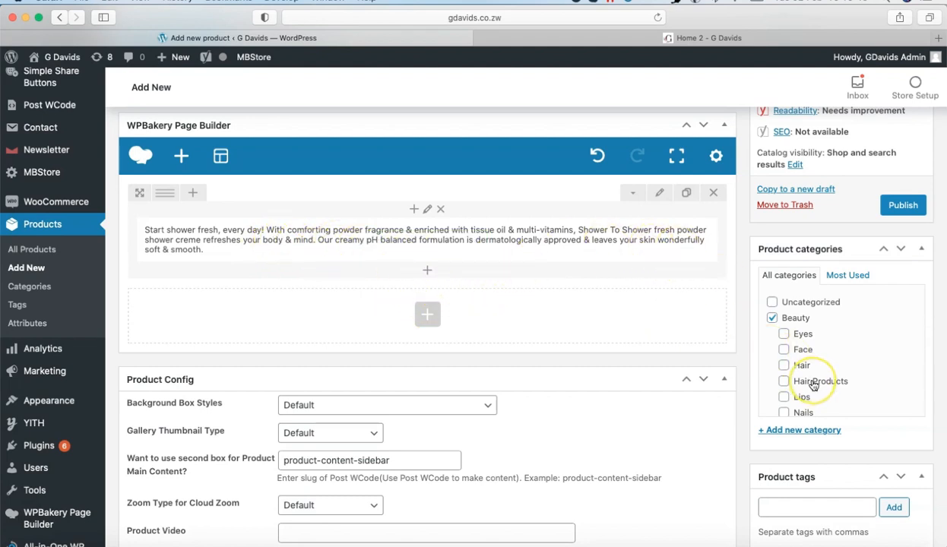
pyautogui.scroll(-2, 812, 386)
pyautogui.scroll(-1, 811, 386)
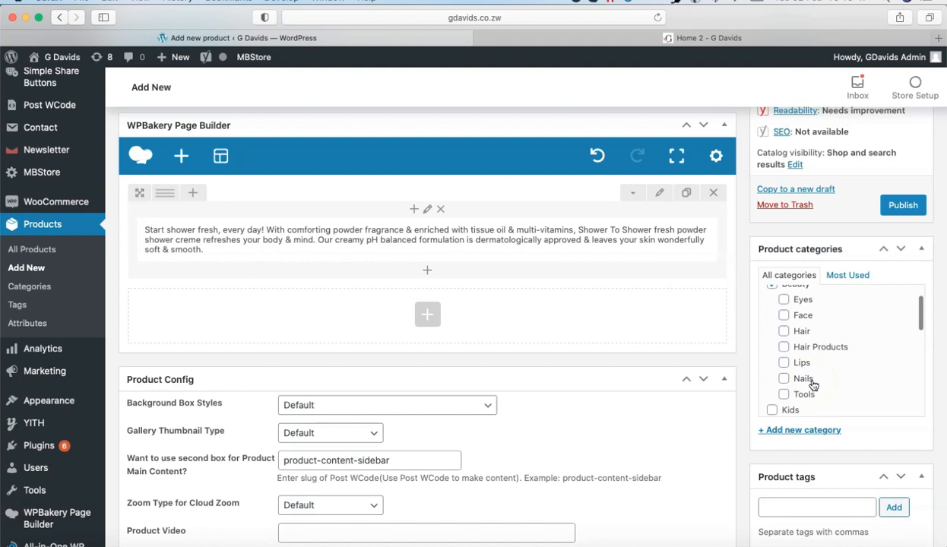
pyautogui.click(784, 315)
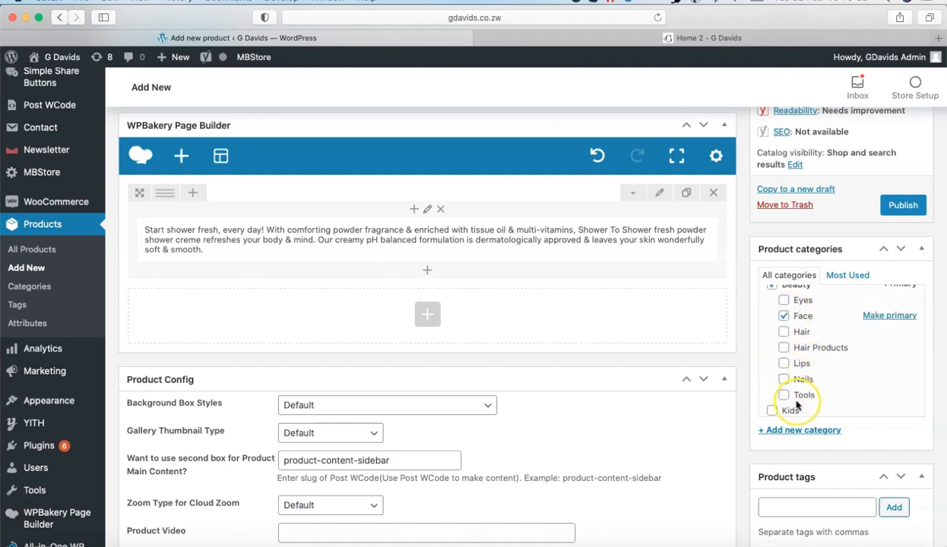
# Step: Add the product to the Men category as well
pyautogui.scroll(-4, 796, 403)
pyautogui.scroll(-2, 796, 405)
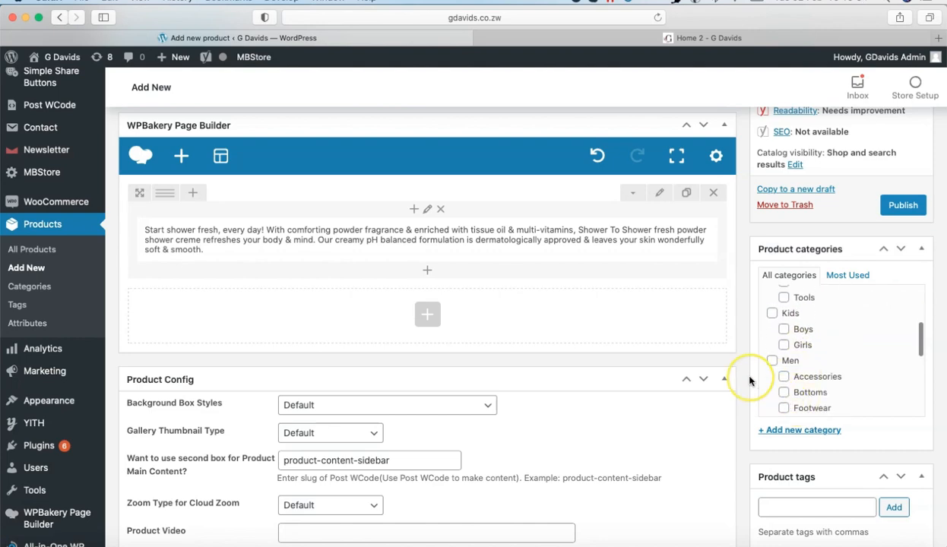
pyautogui.scroll(4, 712, 391)
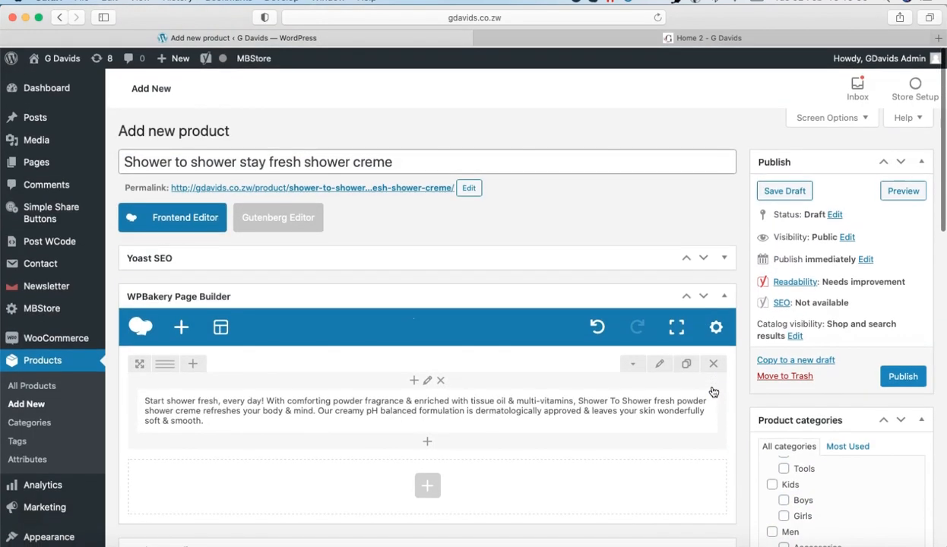
pyautogui.scroll(-5, 713, 391)
pyautogui.scroll(-2, 713, 392)
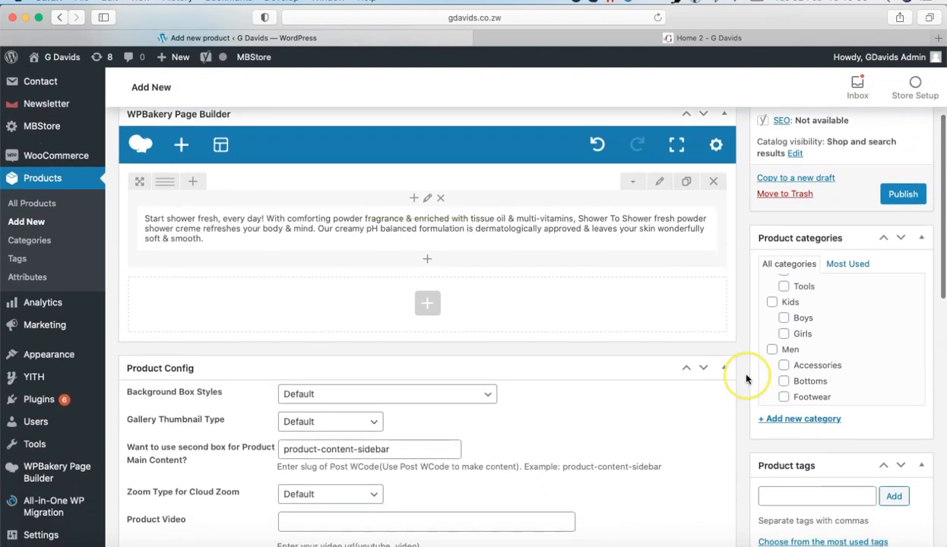
pyautogui.click(773, 351)
pyautogui.scroll(-3, 804, 371)
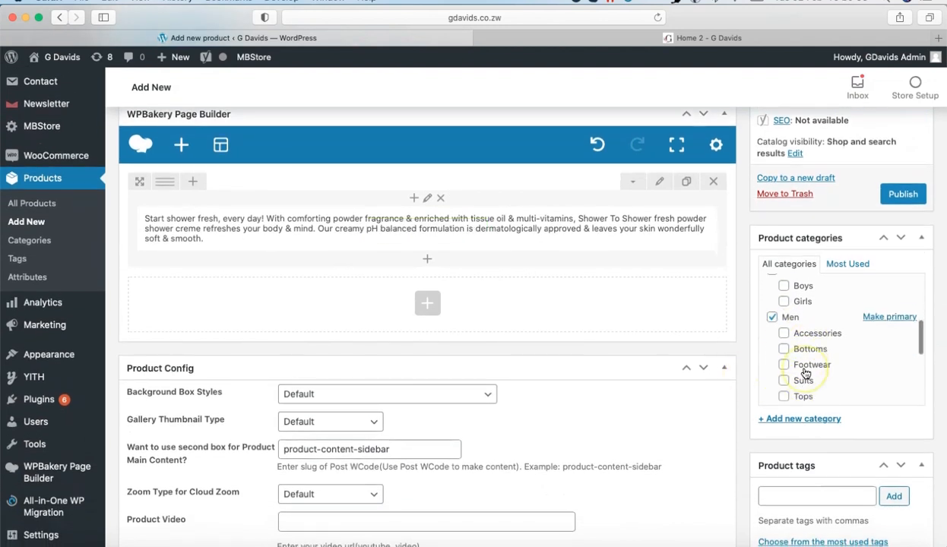
# Step: Add the product tags "shower" and "creme" to the product
pyautogui.scroll(8, 806, 374)
pyautogui.scroll(-5, 804, 372)
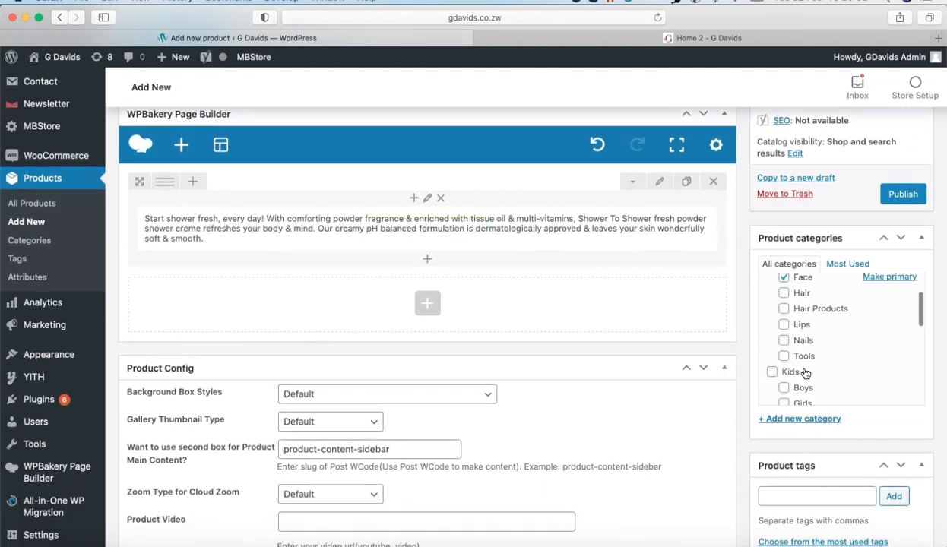
pyautogui.scroll(-1, 804, 373)
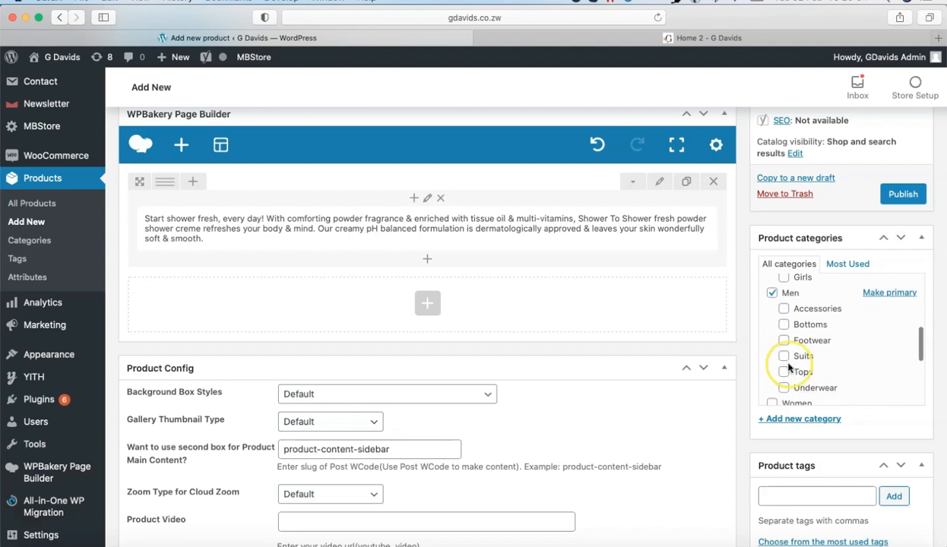
pyautogui.scroll(-2, 789, 369)
pyautogui.scroll(-8, 791, 376)
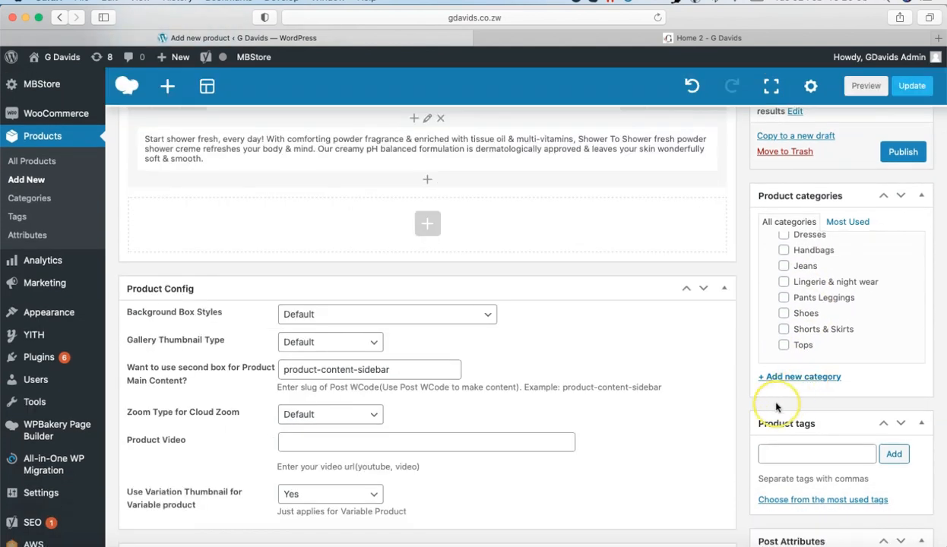
pyautogui.scroll(-7, 776, 408)
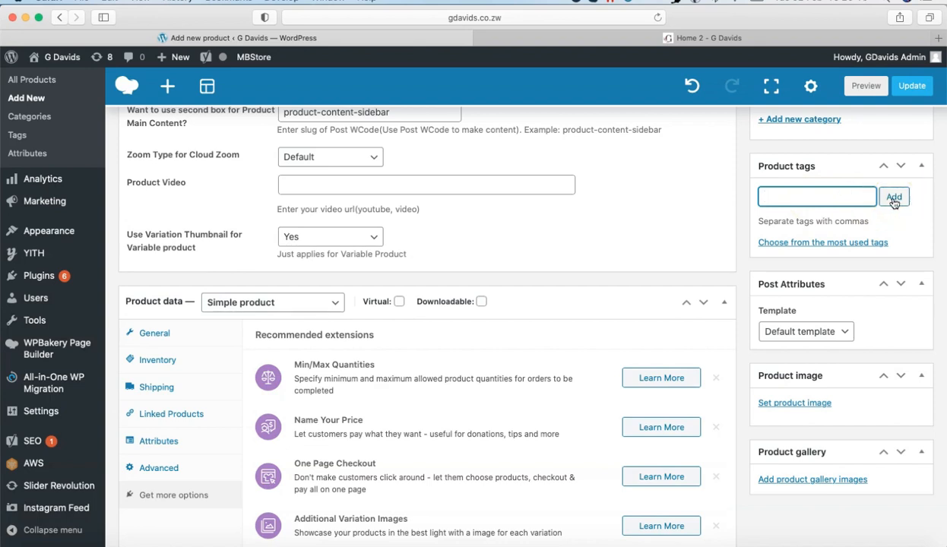
pyautogui.write('er')
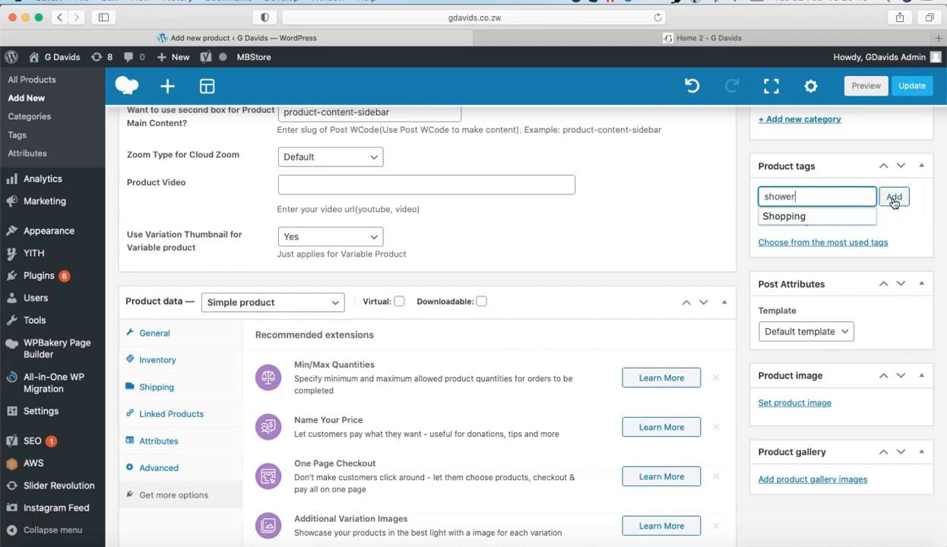
pyautogui.click(894, 197)
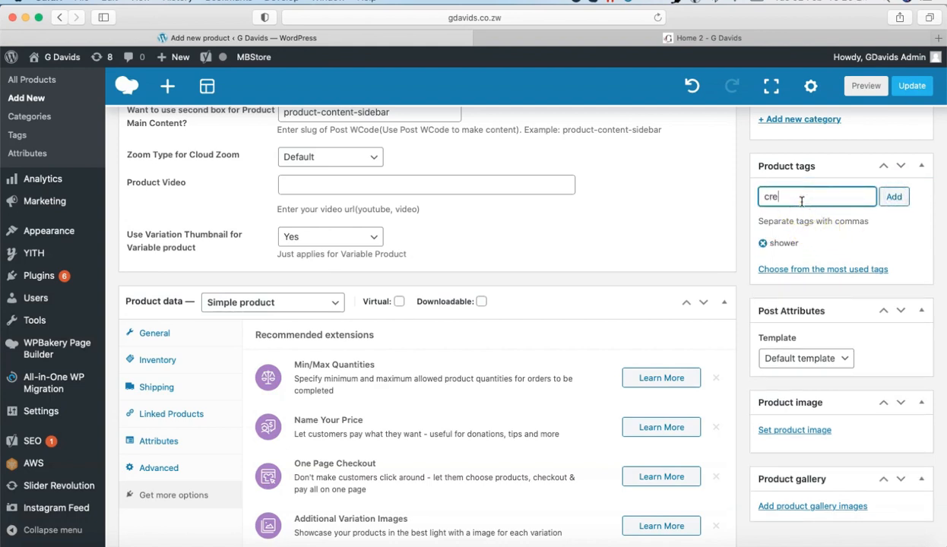
pyautogui.click(897, 201)
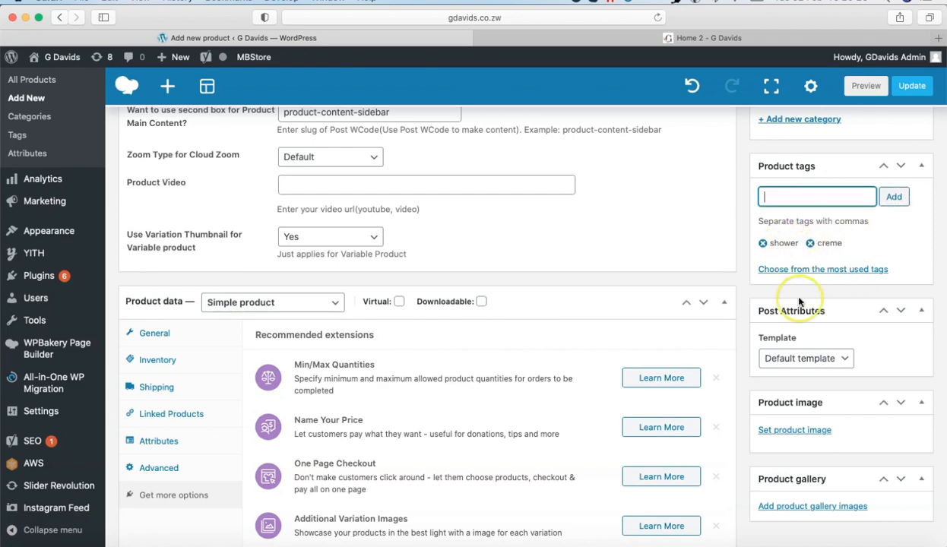
# Step: Upload "shower to shower stay fresh shower creme.png" from the Beauty folder in Products 500 x 500 and set it as the product image
pyautogui.scroll(-5, 798, 303)
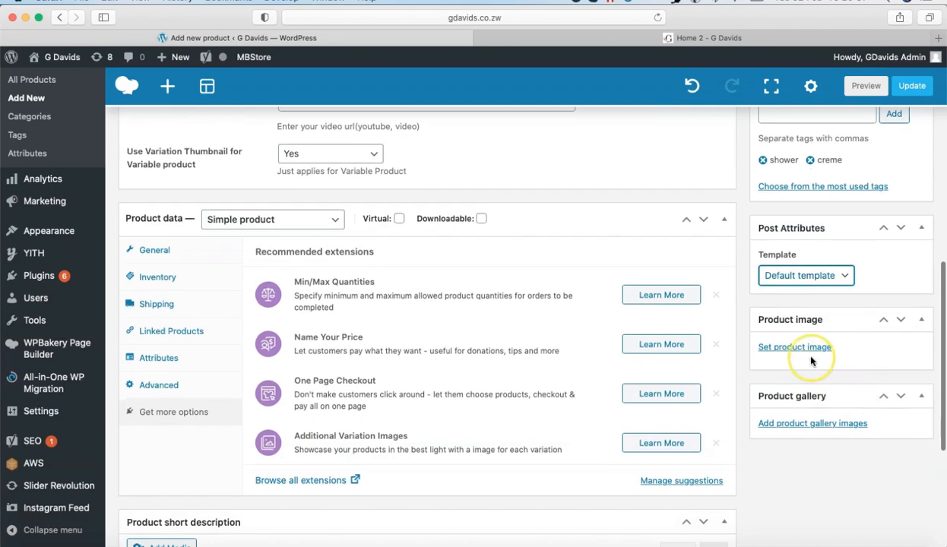
pyautogui.click(797, 349)
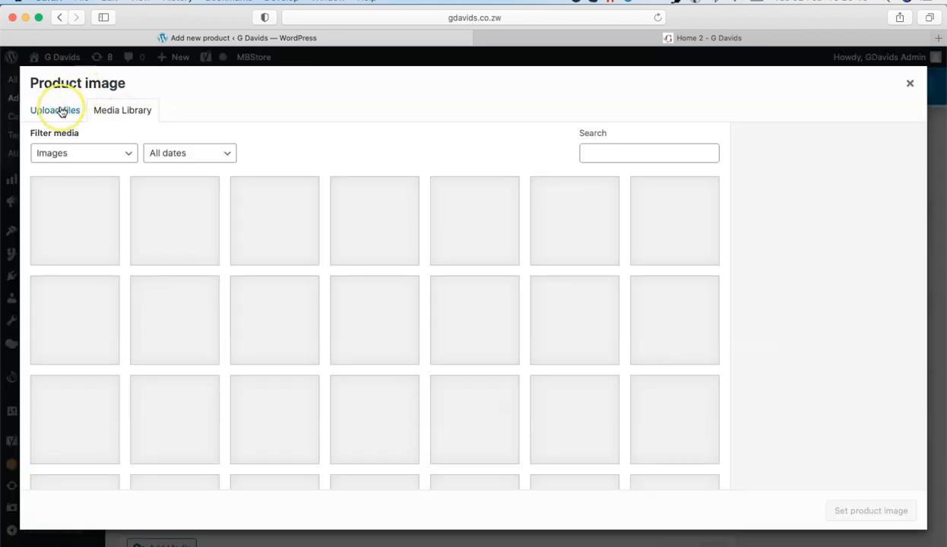
pyautogui.click(60, 112)
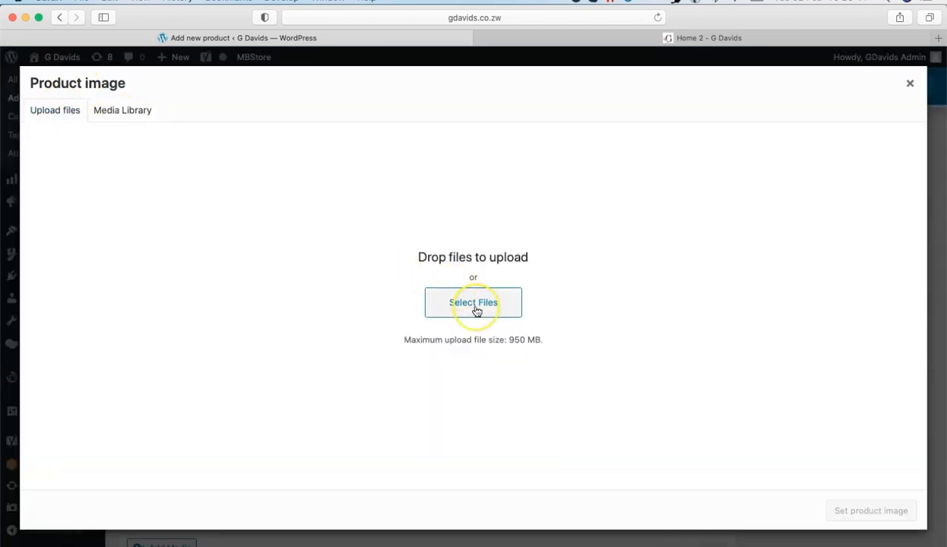
pyautogui.click(474, 304)
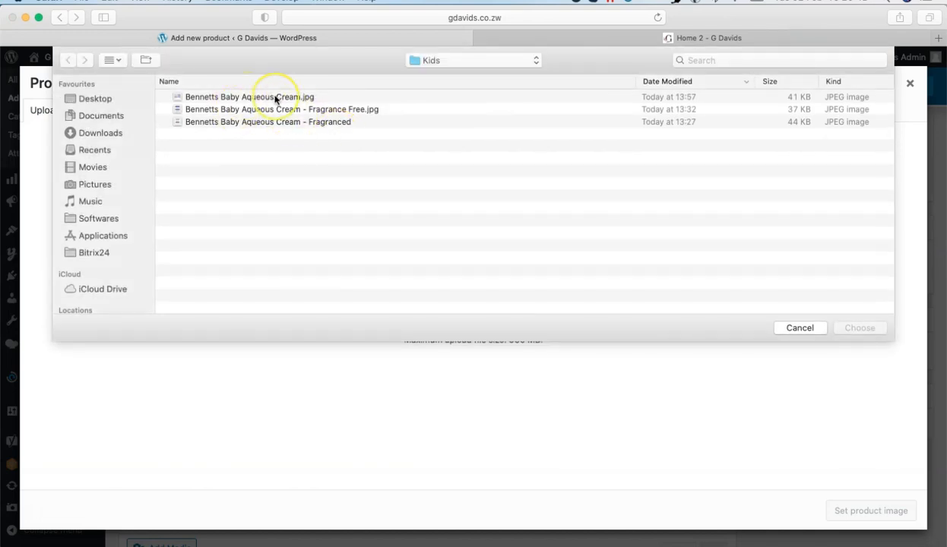
pyautogui.click(459, 70)
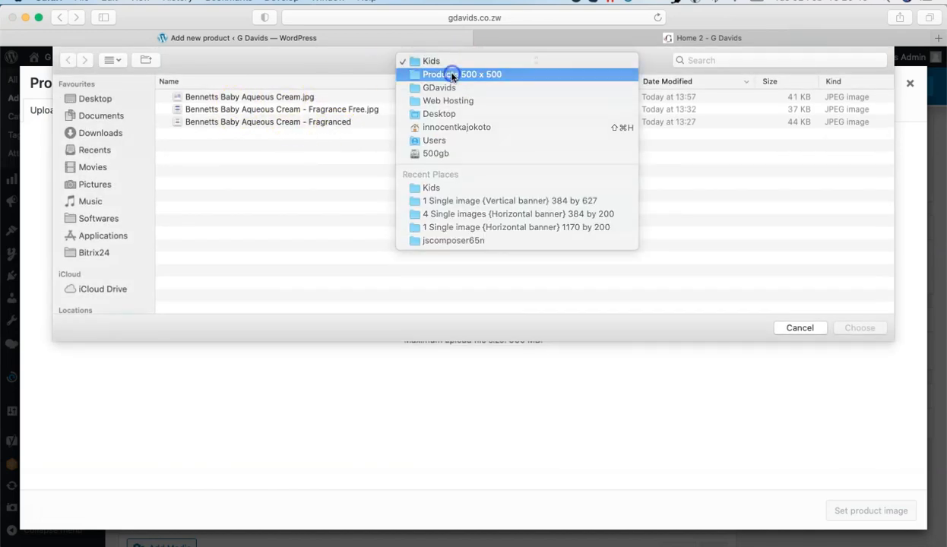
pyautogui.click(452, 74)
pyautogui.doubleClick(197, 99)
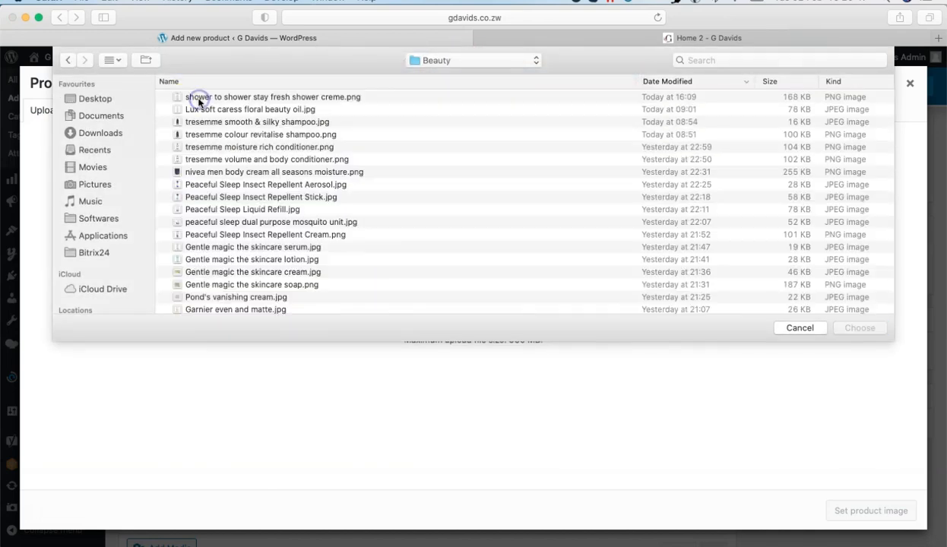
pyautogui.click(224, 98)
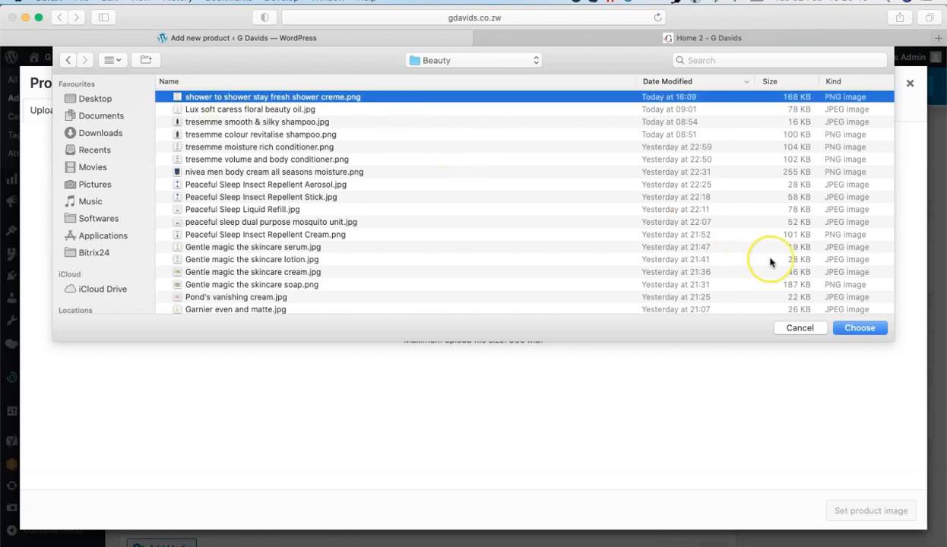
pyautogui.click(861, 328)
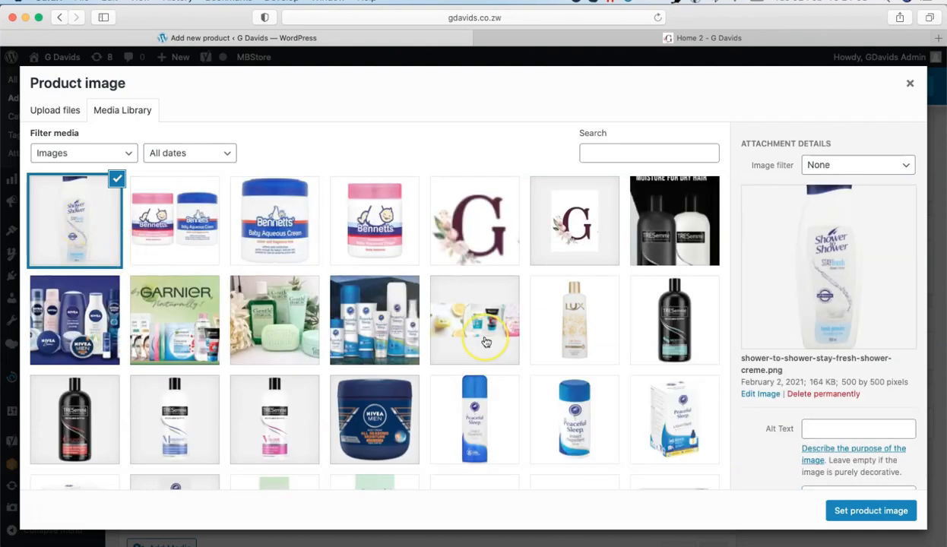
pyautogui.click(879, 515)
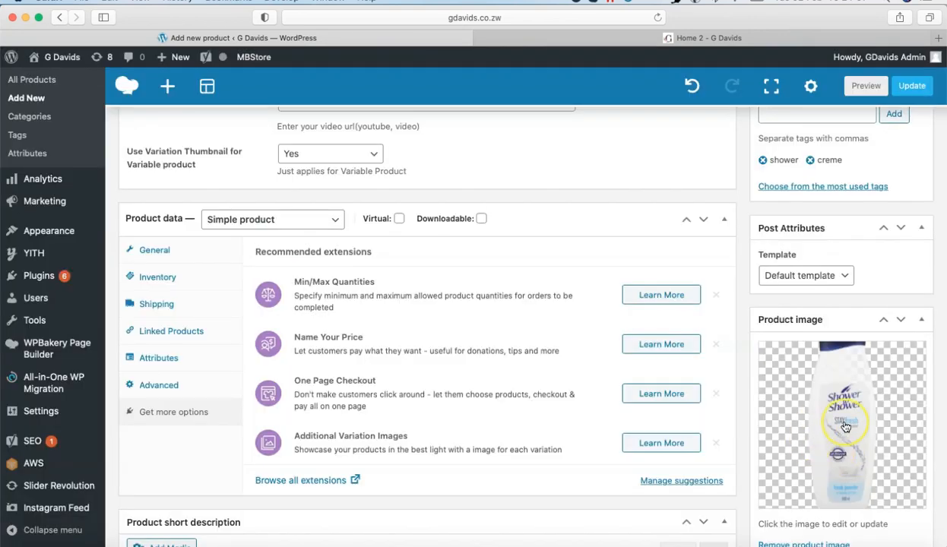
pyautogui.scroll(-5, 836, 429)
pyautogui.click(790, 431)
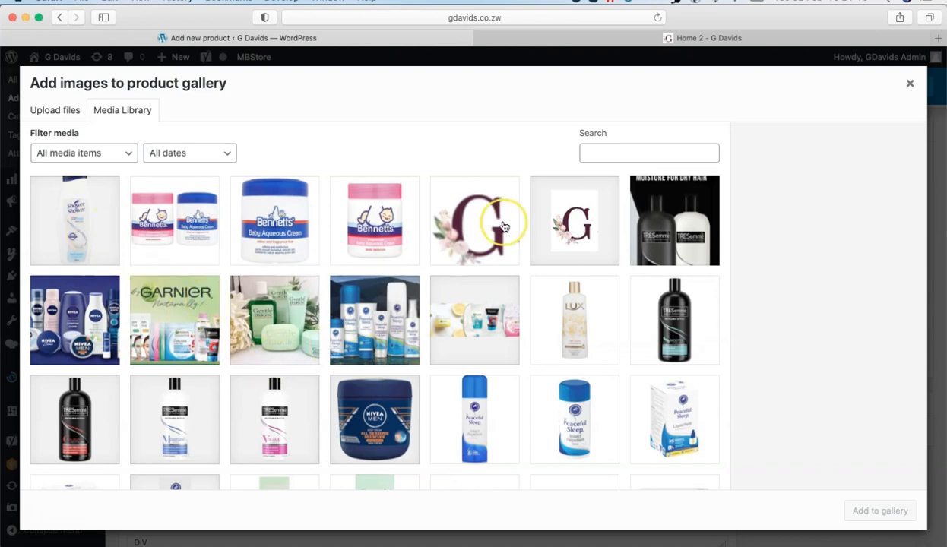
pyautogui.click(911, 85)
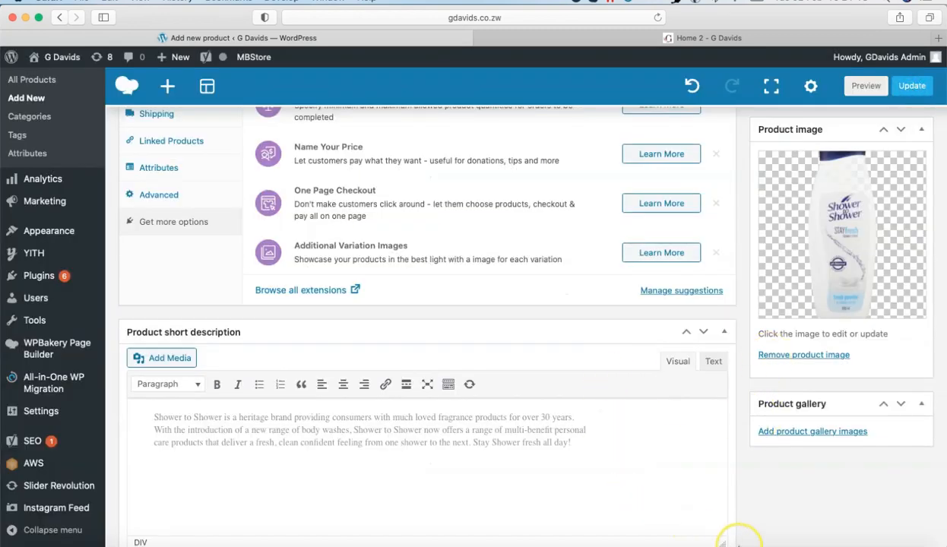
# Step: Switch to Chrome and preview The Beauty Boffin's picture of three Shower to Shower bottles in the Google Images results
pyautogui.click(657, 531)
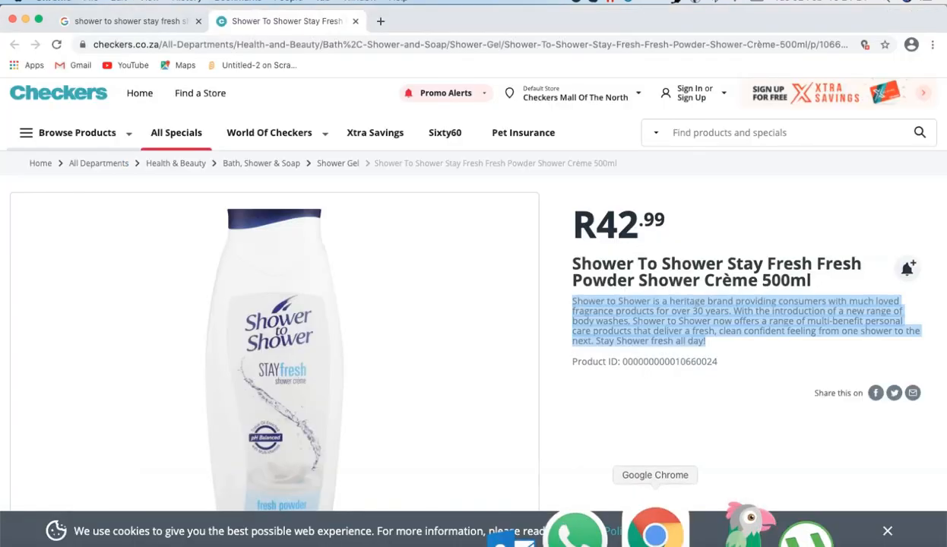
pyautogui.scroll(-5, 328, 274)
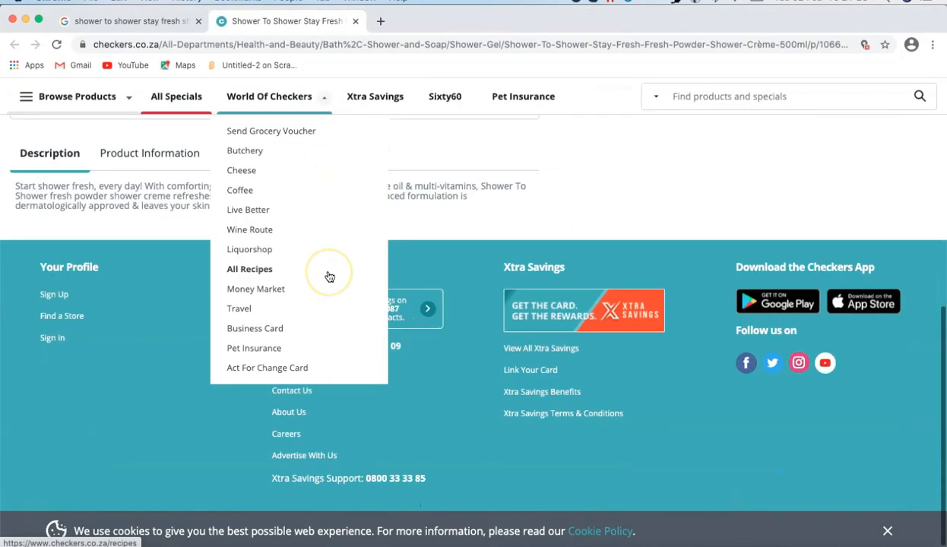
pyautogui.scroll(5, 509, 237)
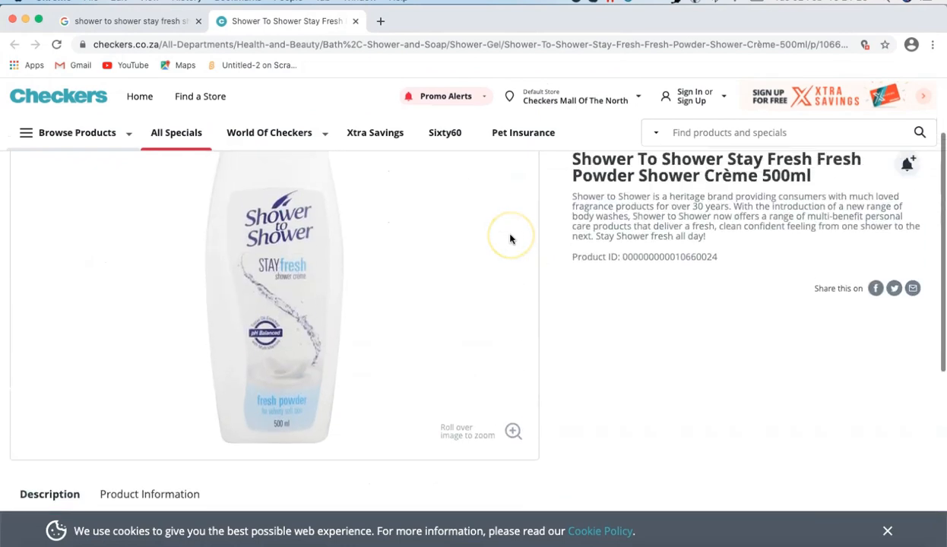
pyautogui.click(122, 20)
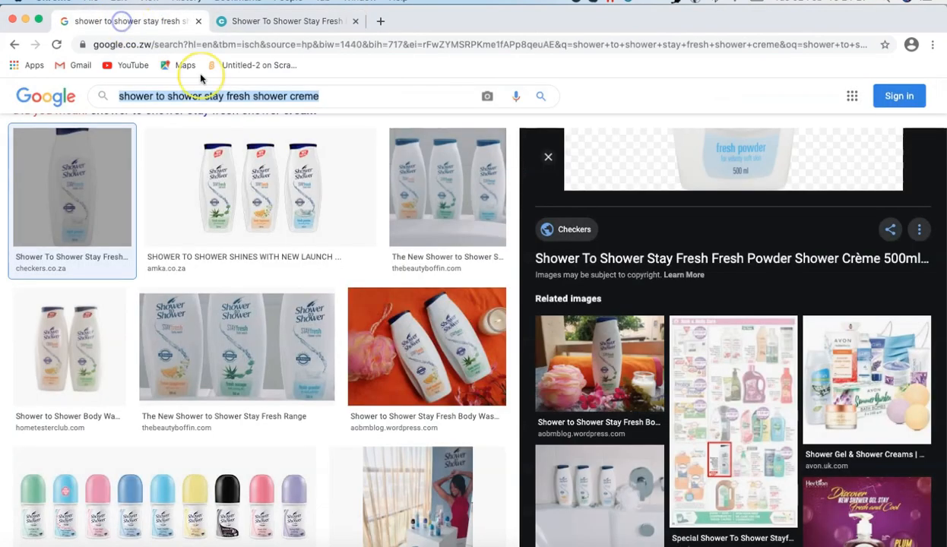
pyautogui.click(447, 199)
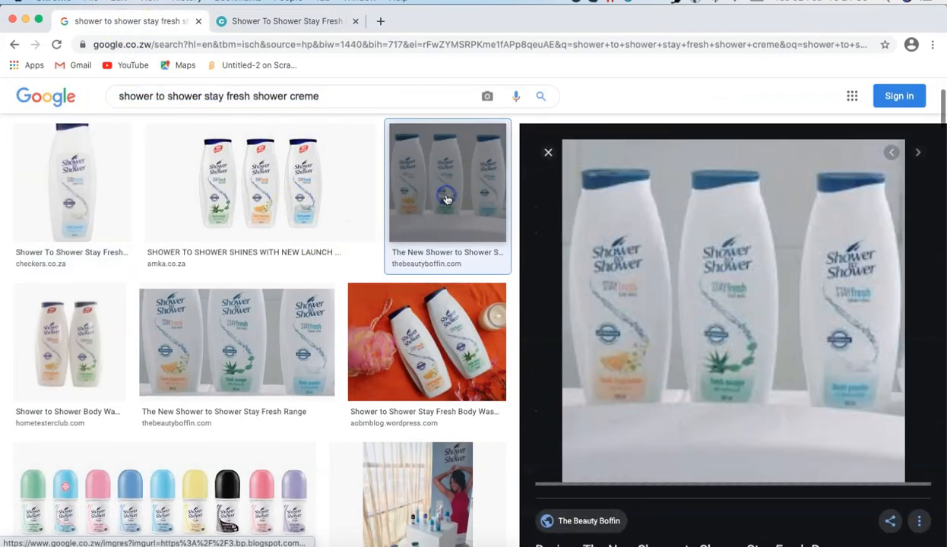
# Step: Save the previewed image as a JPEG named "shower to shower stay fresh shower creme" in the GDavids Products 500 x 500 Beauty folder
pyautogui.rightClick(709, 302)
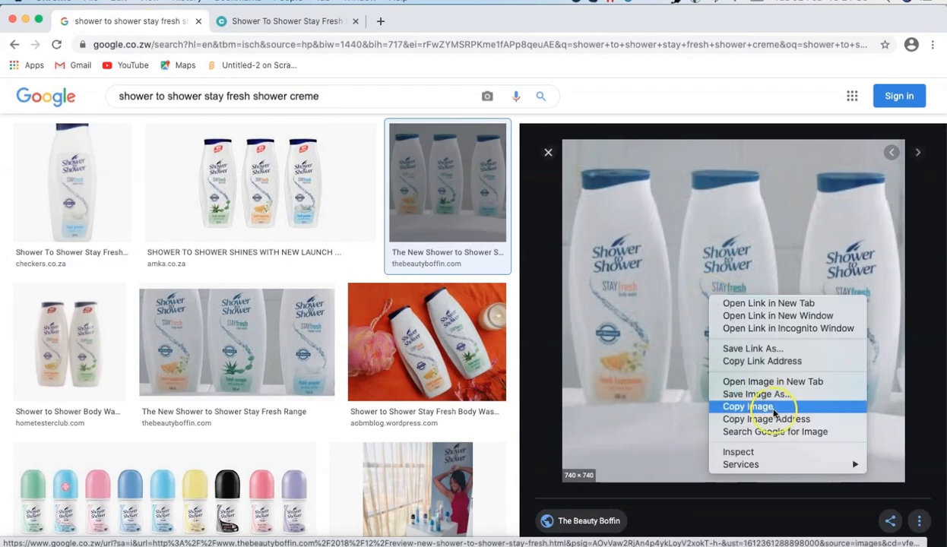
pyautogui.click(745, 395)
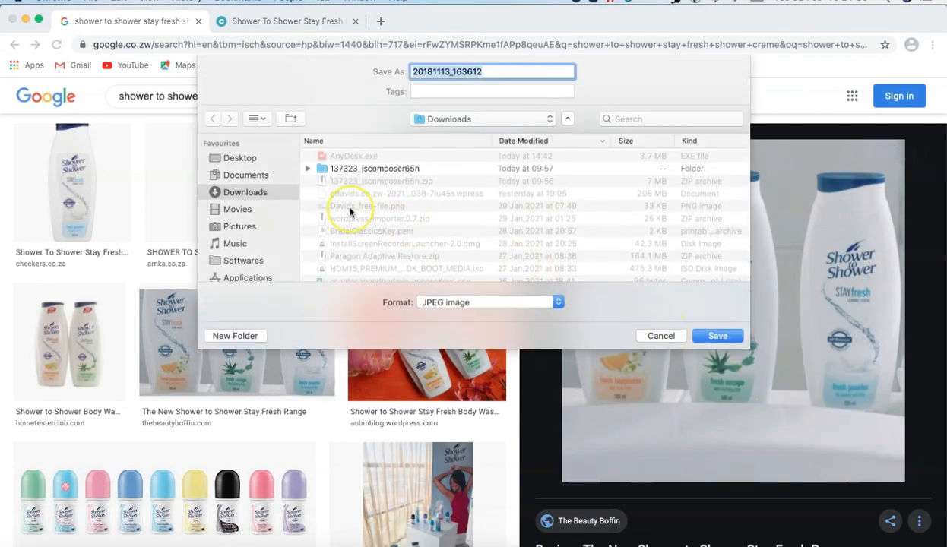
pyautogui.click(238, 158)
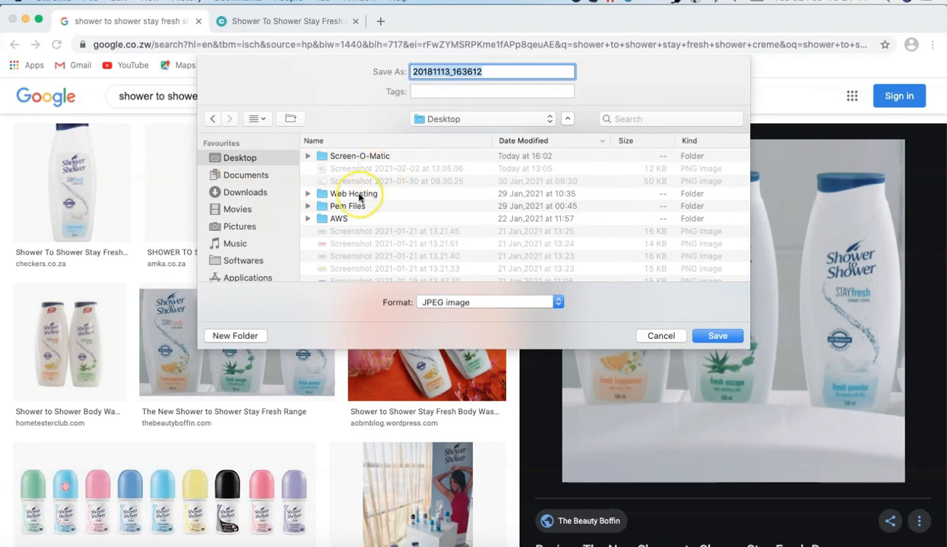
pyautogui.doubleClick(351, 195)
pyautogui.doubleClick(339, 156)
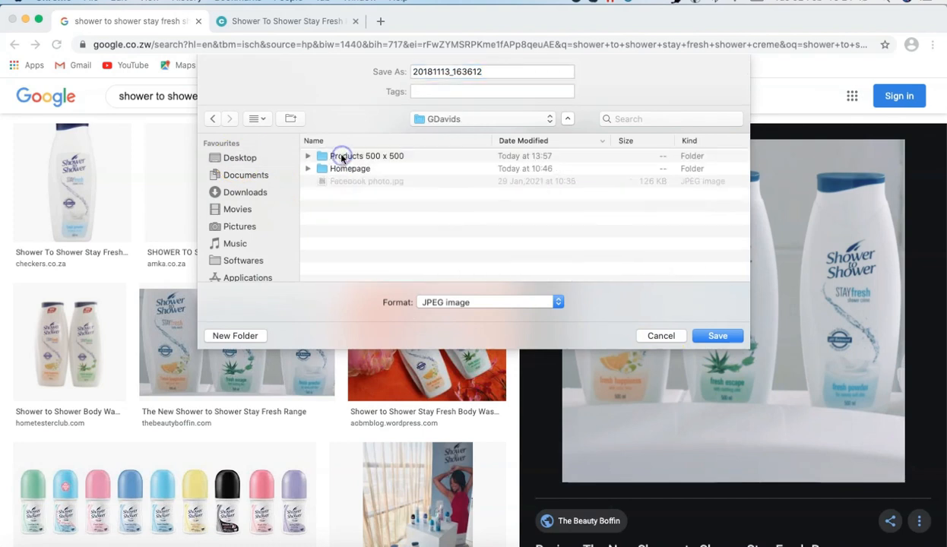
pyautogui.click(341, 157)
pyautogui.doubleClick(339, 156)
pyautogui.doubleClick(337, 156)
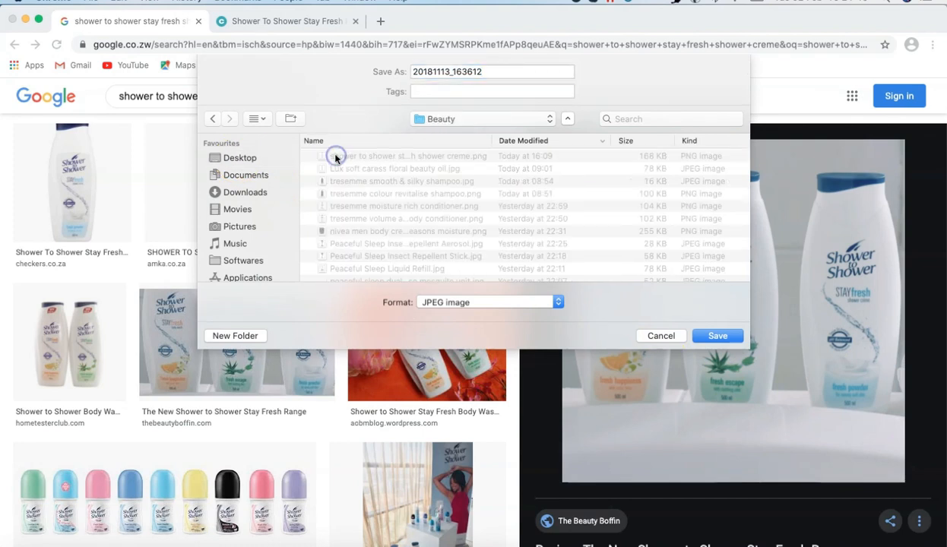
pyautogui.click(377, 158)
pyautogui.click(546, 73)
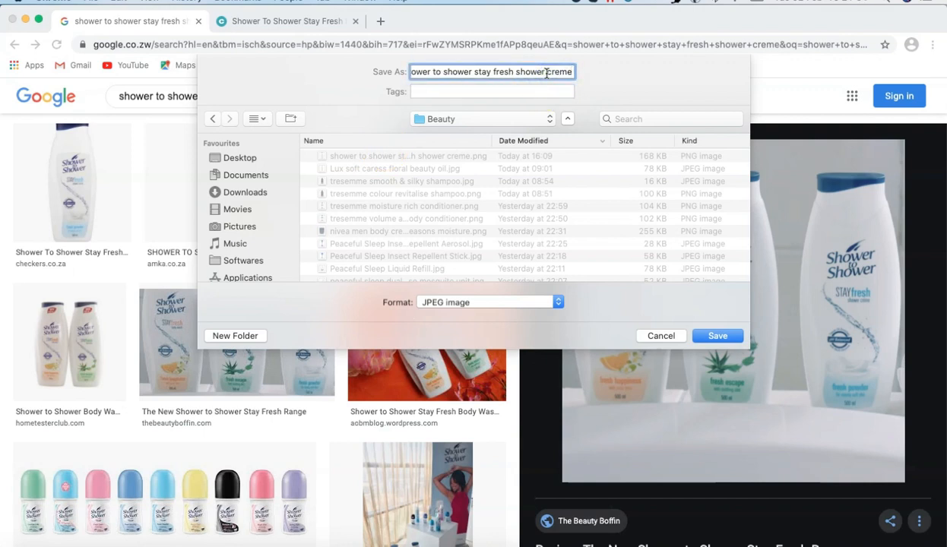
pyautogui.click(722, 336)
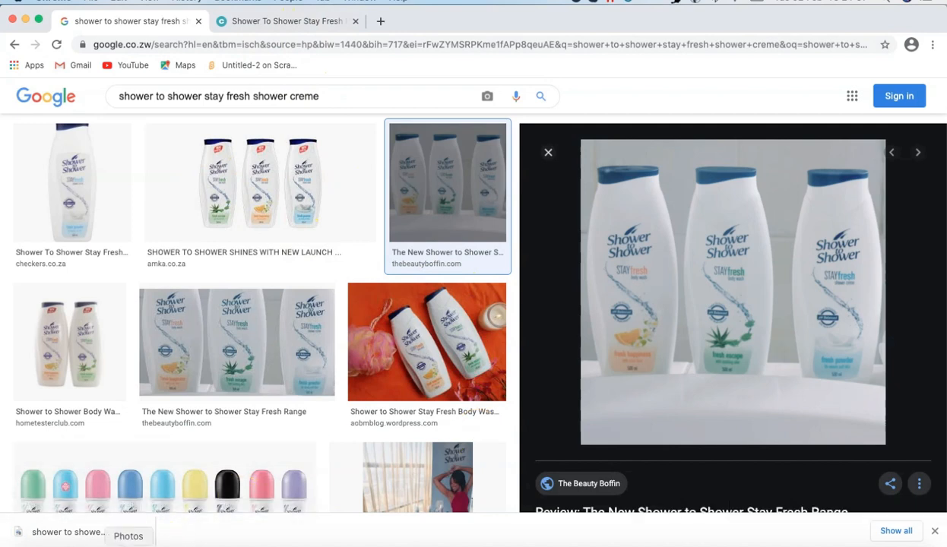
# Step: Switch to Safari and upload "shower to shower stay fresh shower creme.jpg" from the Beauty folder into the product gallery
pyautogui.click(95, 519)
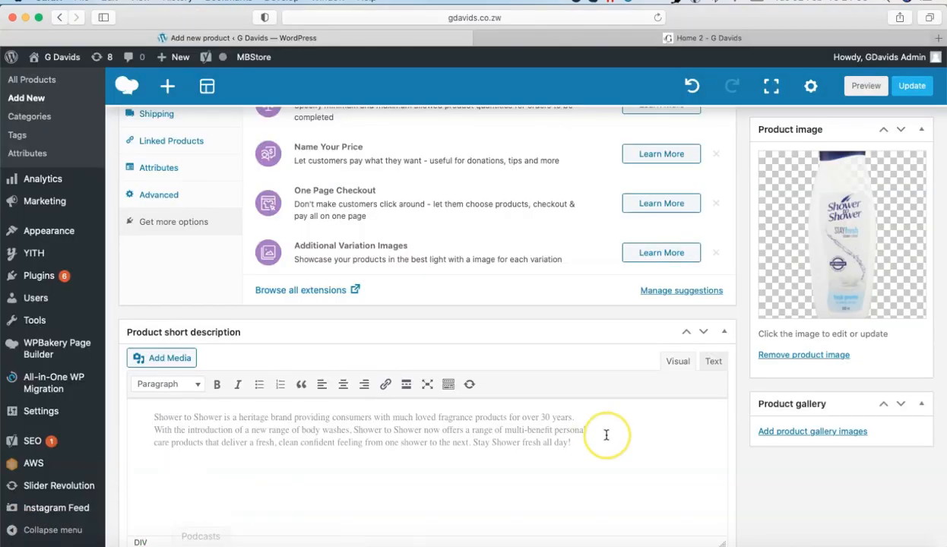
pyautogui.click(787, 431)
pyautogui.click(77, 114)
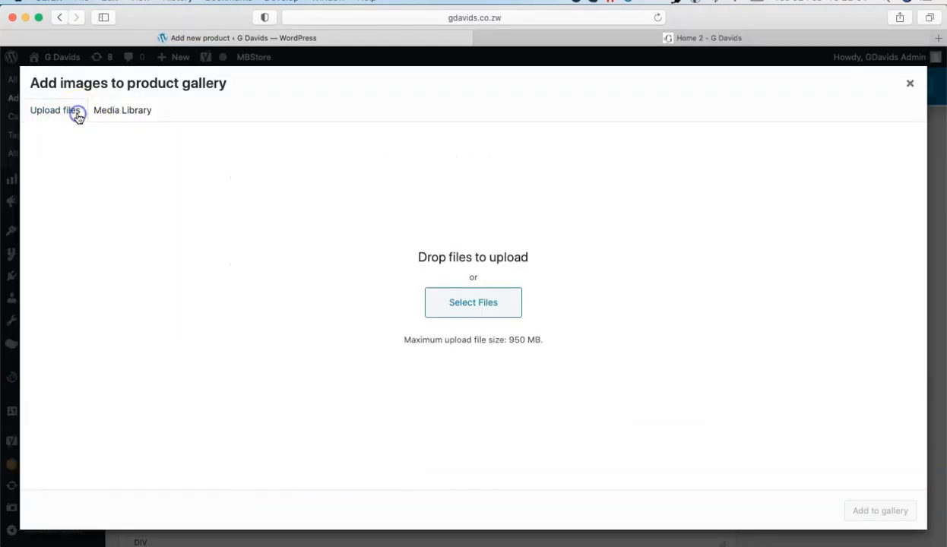
pyautogui.click(498, 300)
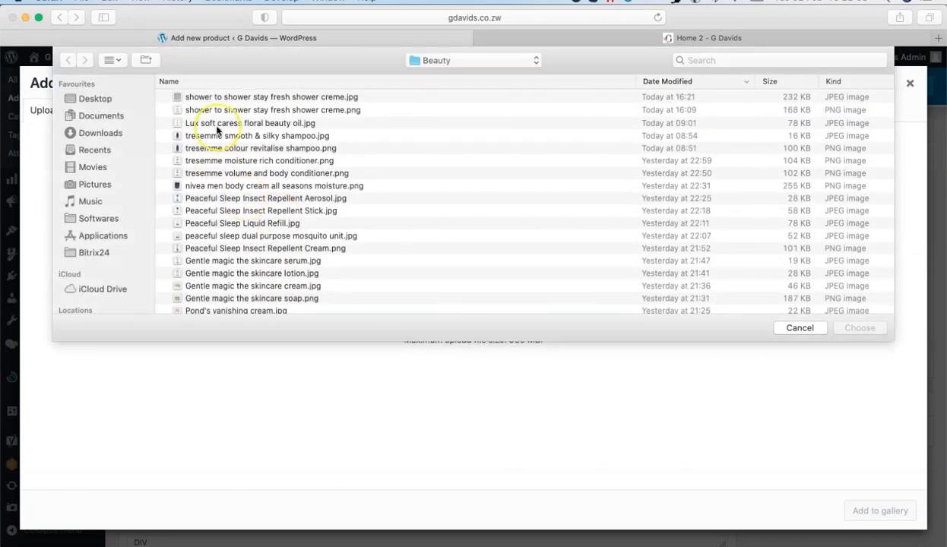
pyautogui.click(266, 97)
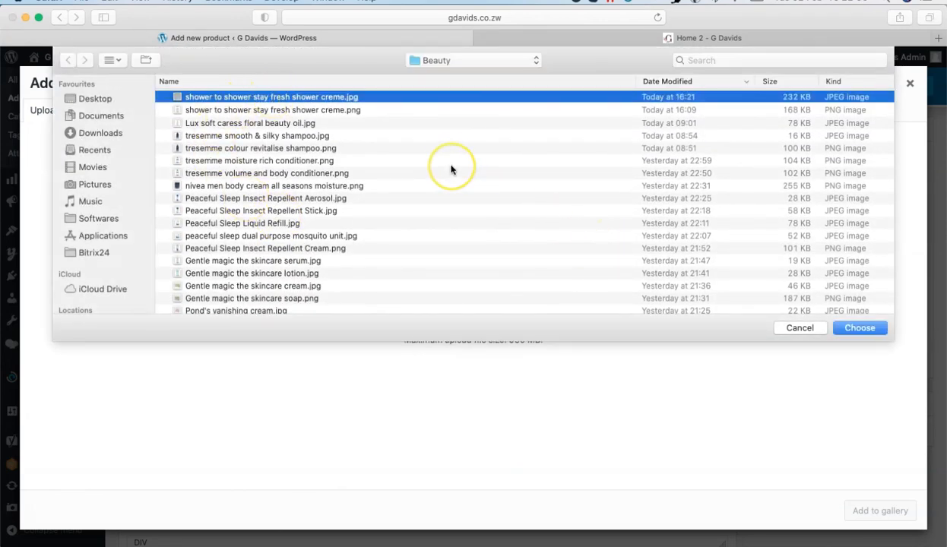
pyautogui.click(860, 327)
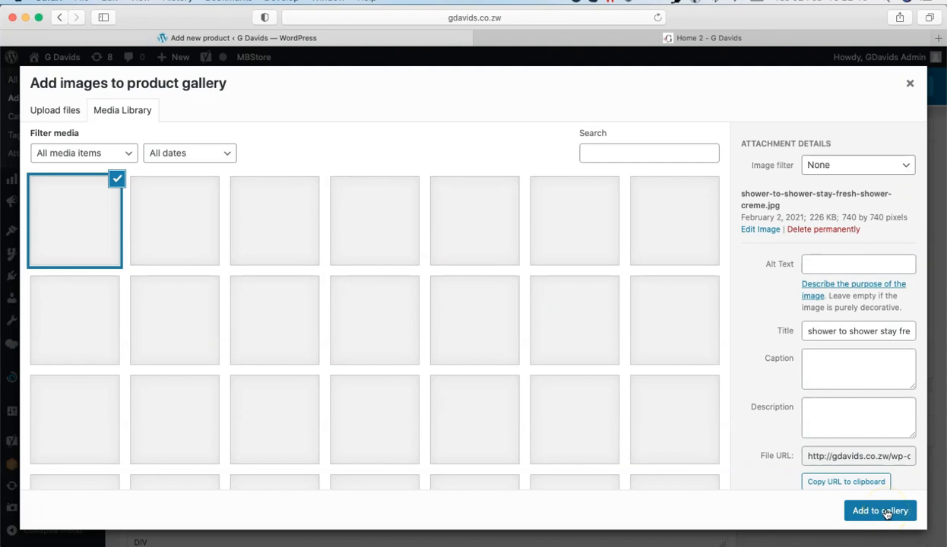
pyautogui.click(881, 512)
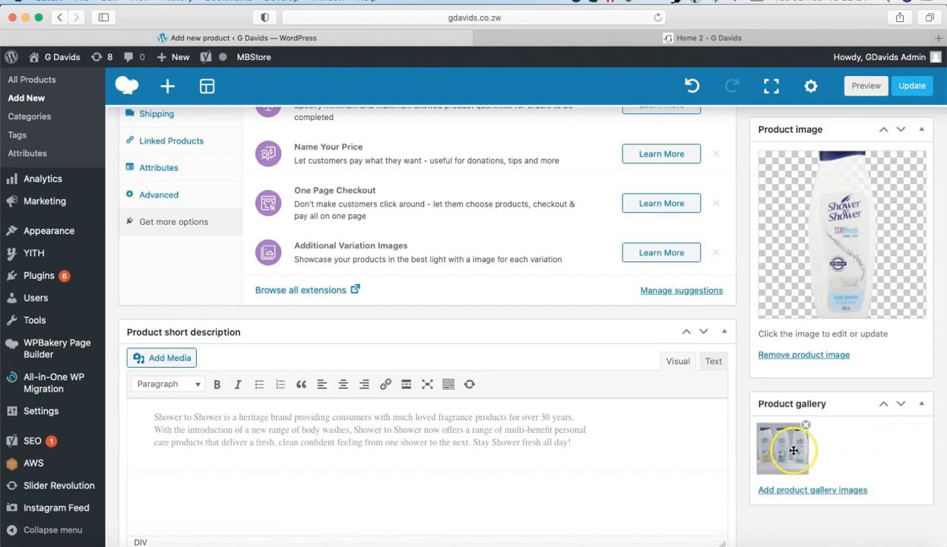
# Step: Publish the shower creme product and open its live store page in a new tab
pyautogui.scroll(-2, 836, 456)
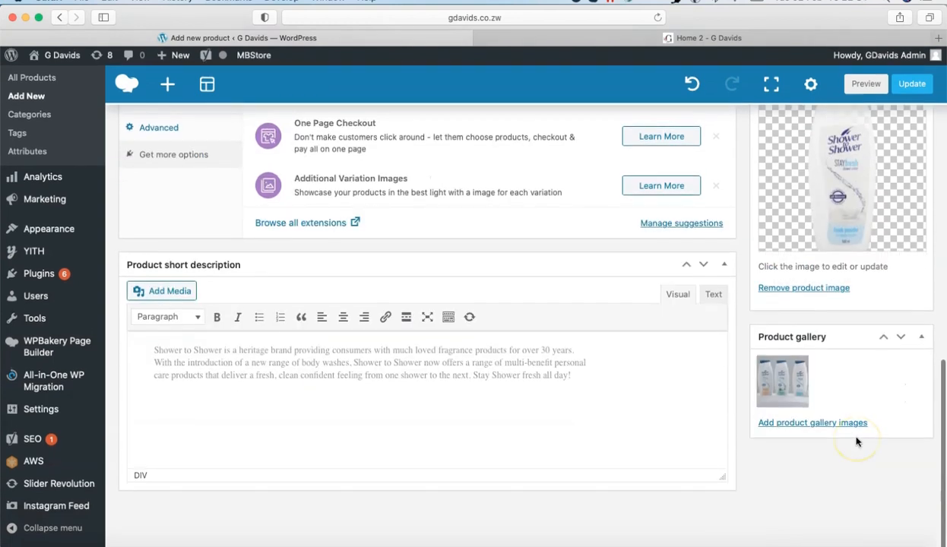
pyautogui.scroll(15, 856, 441)
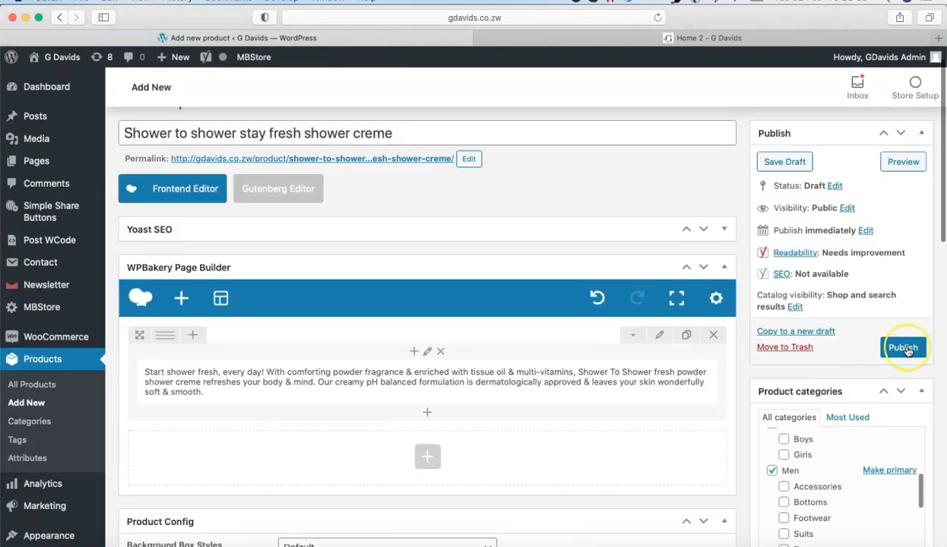
pyautogui.click(904, 349)
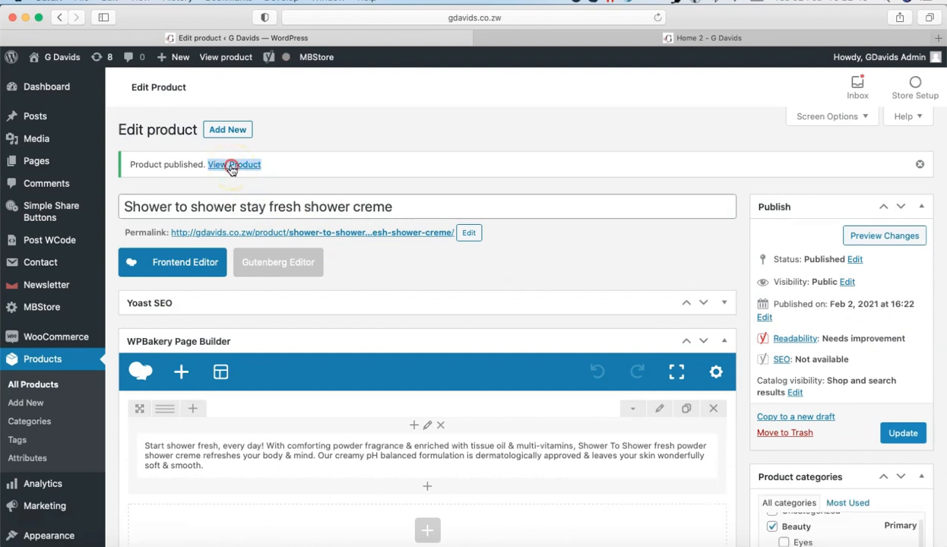
pyautogui.rightClick(231, 169)
pyautogui.click(262, 161)
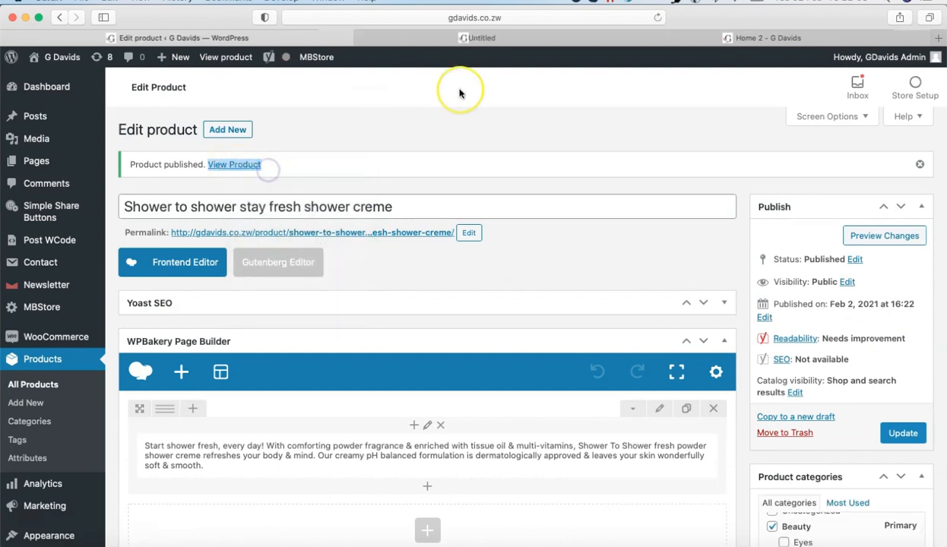
pyautogui.click(546, 34)
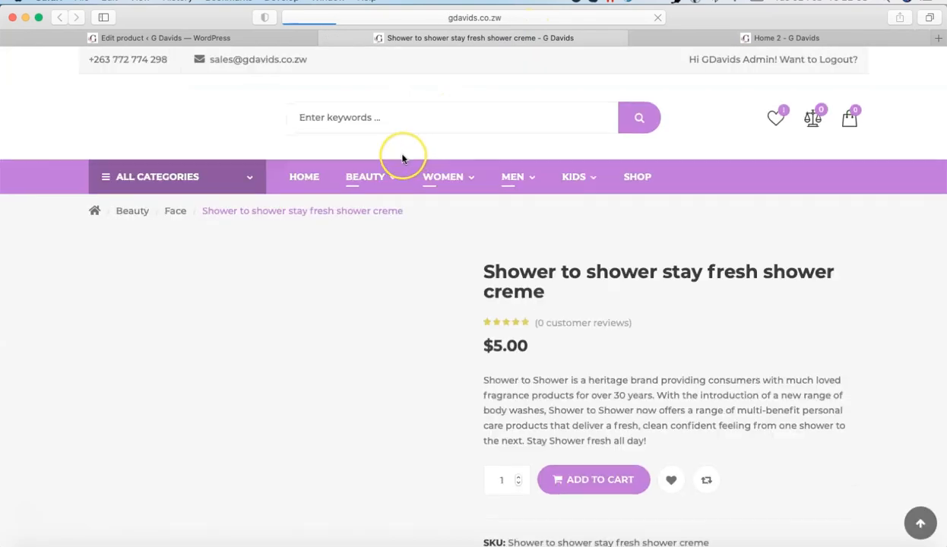
# Step: Review the live product page, checking the main and gallery images, price, short description, categories, tags and full description
pyautogui.scroll(-5, 439, 286)
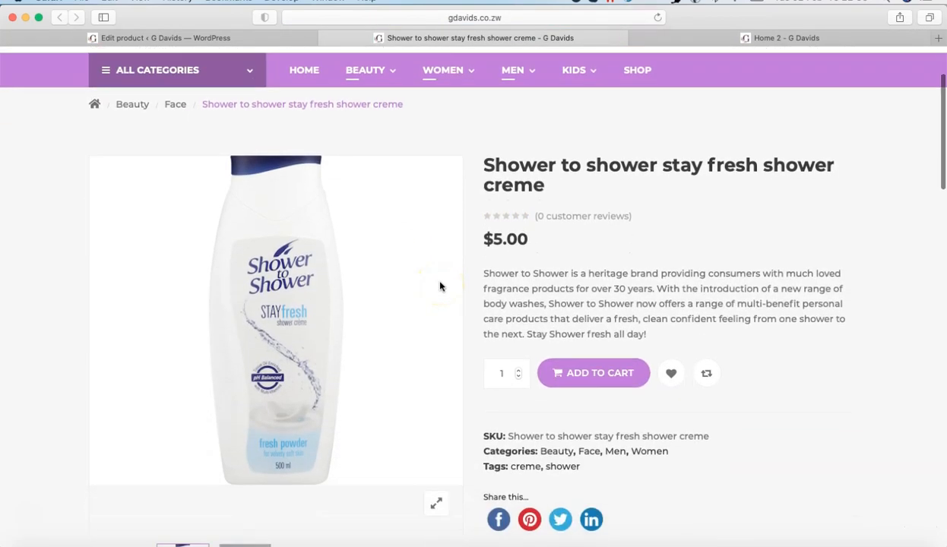
pyautogui.scroll(-2, 440, 286)
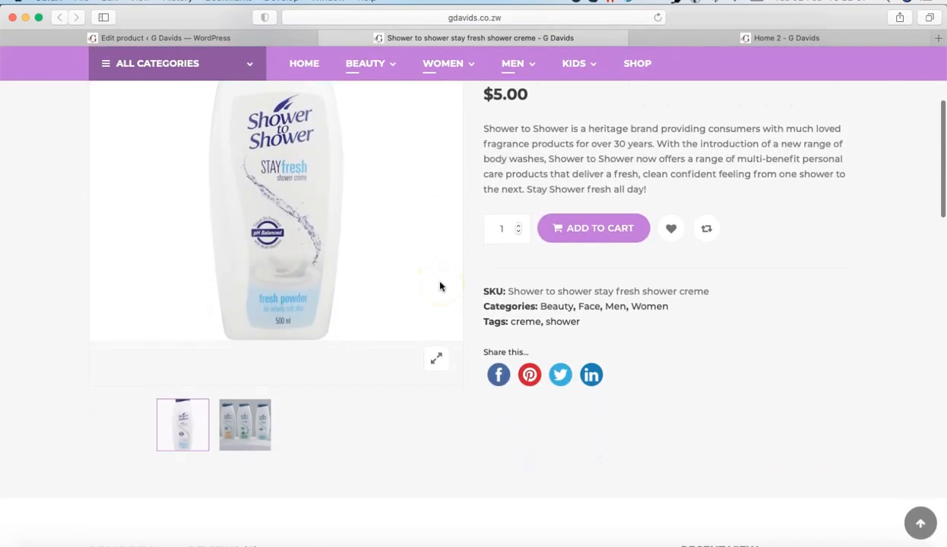
pyautogui.scroll(-3, 439, 286)
pyautogui.click(245, 372)
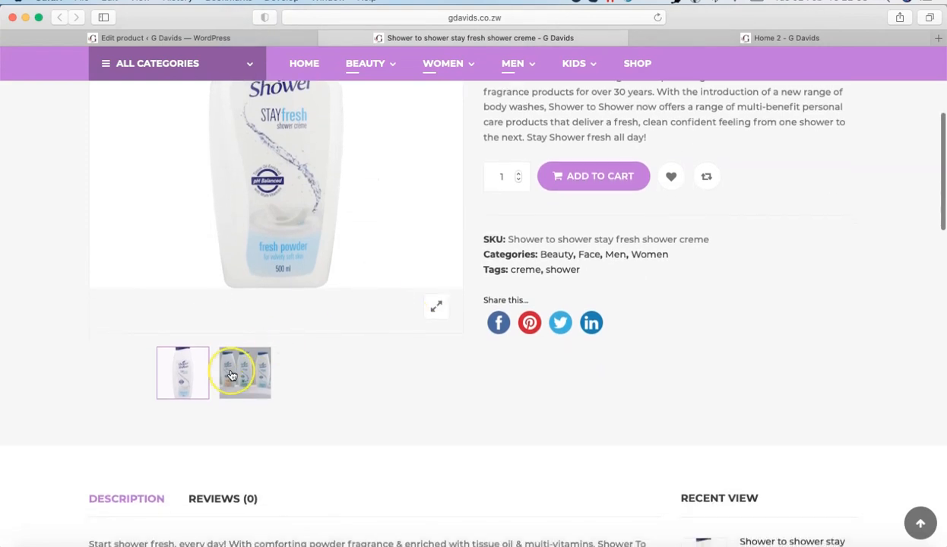
pyautogui.scroll(4, 363, 355)
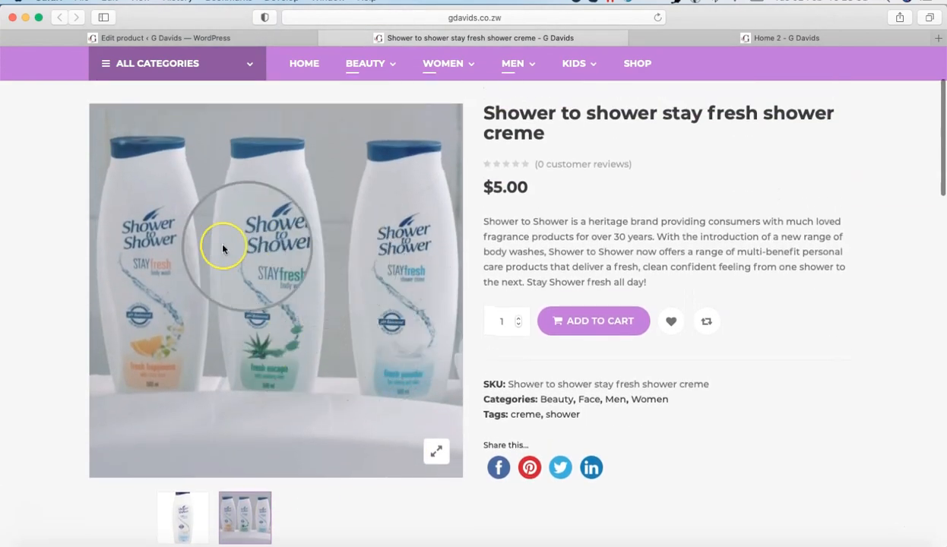
pyautogui.scroll(-2, 258, 339)
pyautogui.scroll(-3, 261, 339)
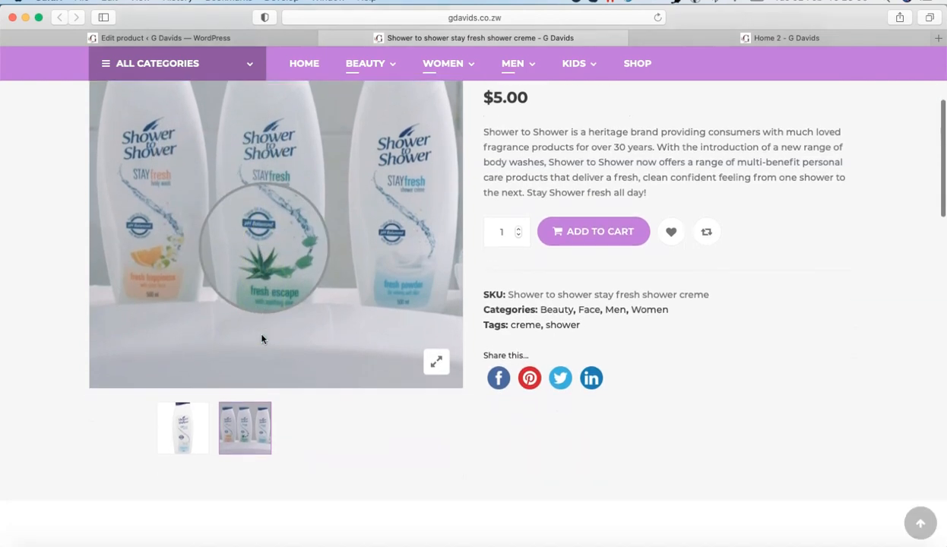
pyautogui.scroll(-4, 261, 339)
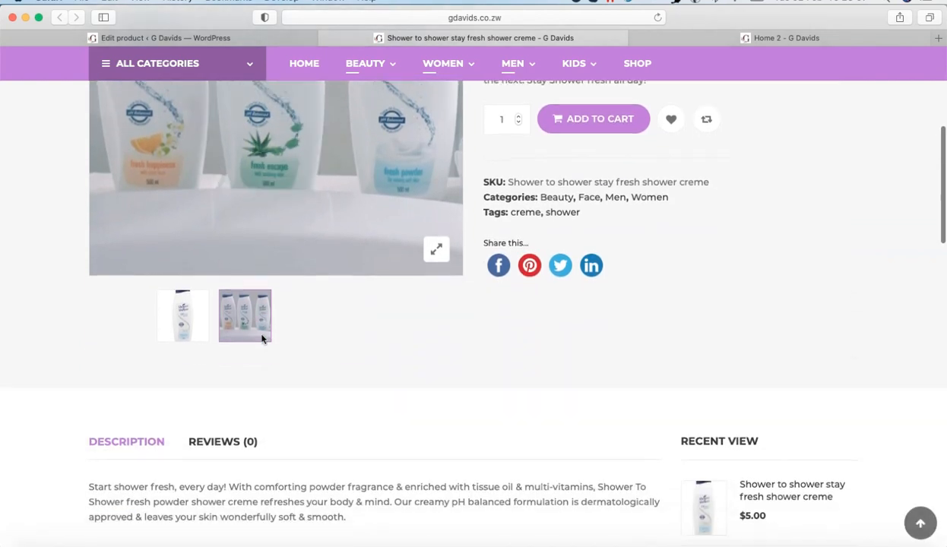
pyautogui.scroll(-5, 389, 351)
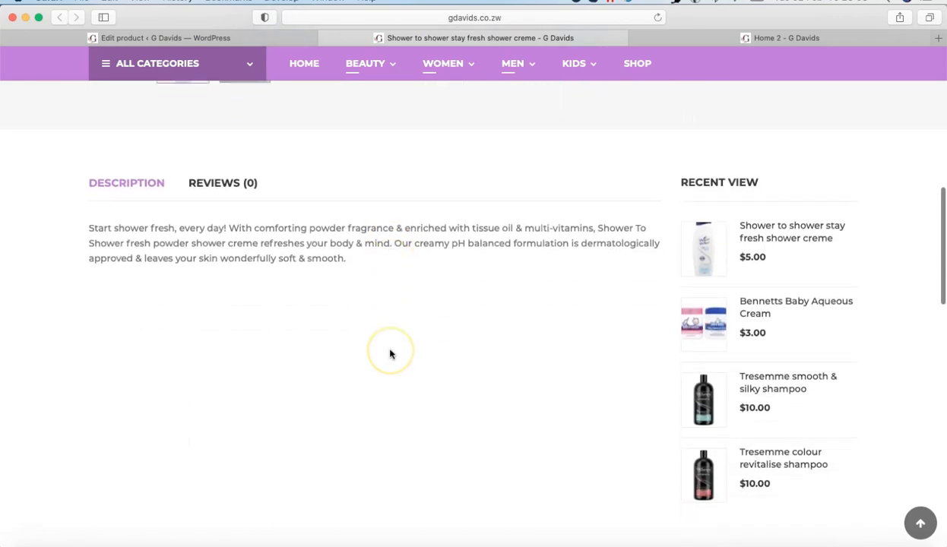
pyautogui.scroll(1, 389, 351)
pyautogui.scroll(-3, 390, 354)
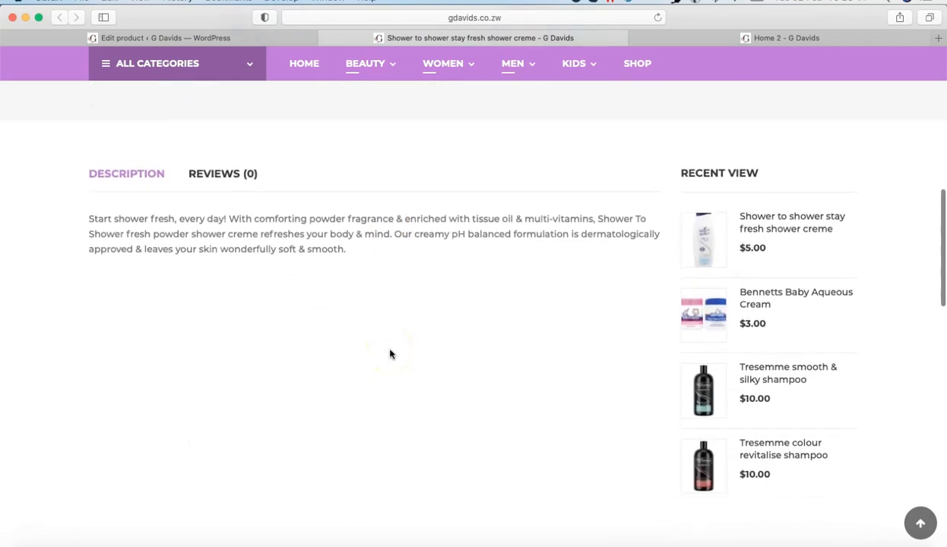
pyautogui.scroll(-3, 487, 343)
pyautogui.scroll(15, 493, 348)
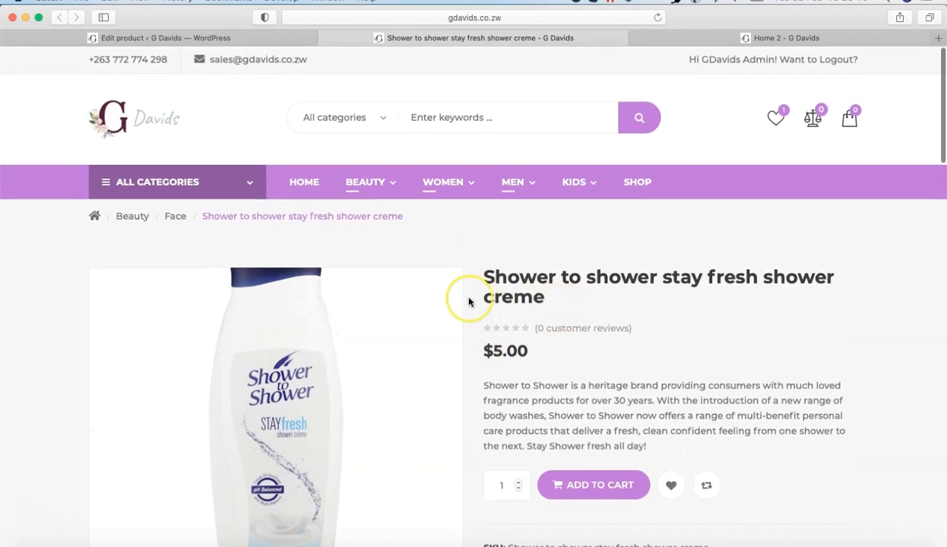
# Step: Add one Shower to shower stay fresh shower creme to the cart and open the cart
pyautogui.scroll(-2, 584, 403)
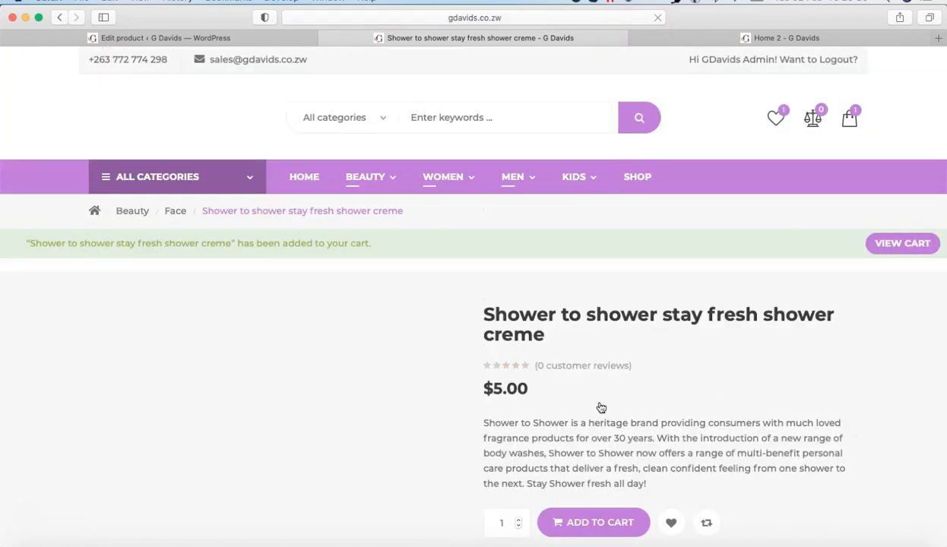
pyautogui.click(806, 280)
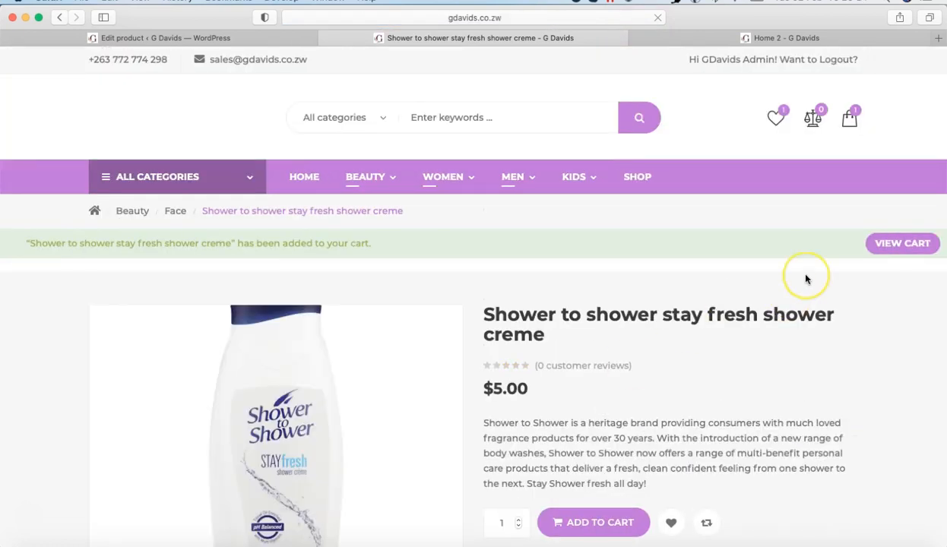
pyautogui.click(887, 249)
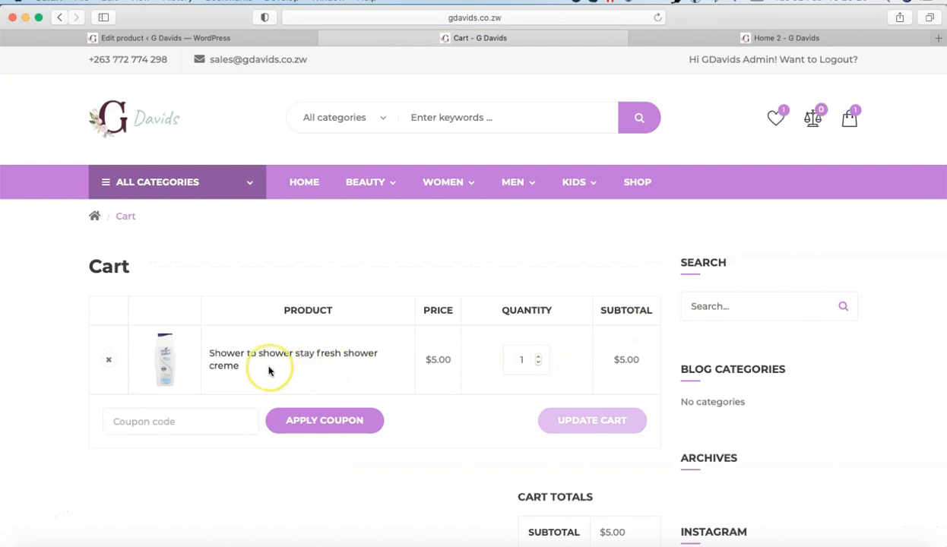
# Step: Set the shower creme's cart quantity to 2, update the cart and check the cart totals
pyautogui.click(538, 358)
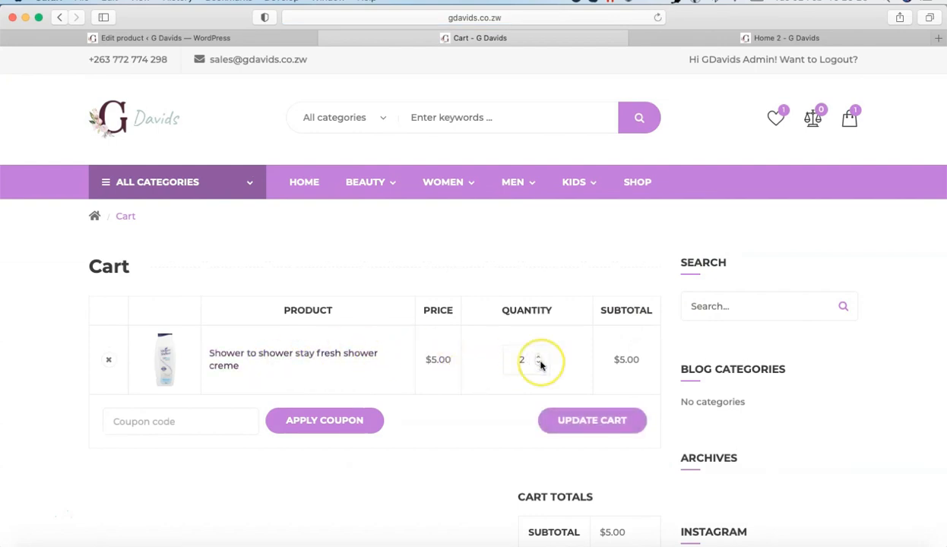
pyautogui.click(598, 428)
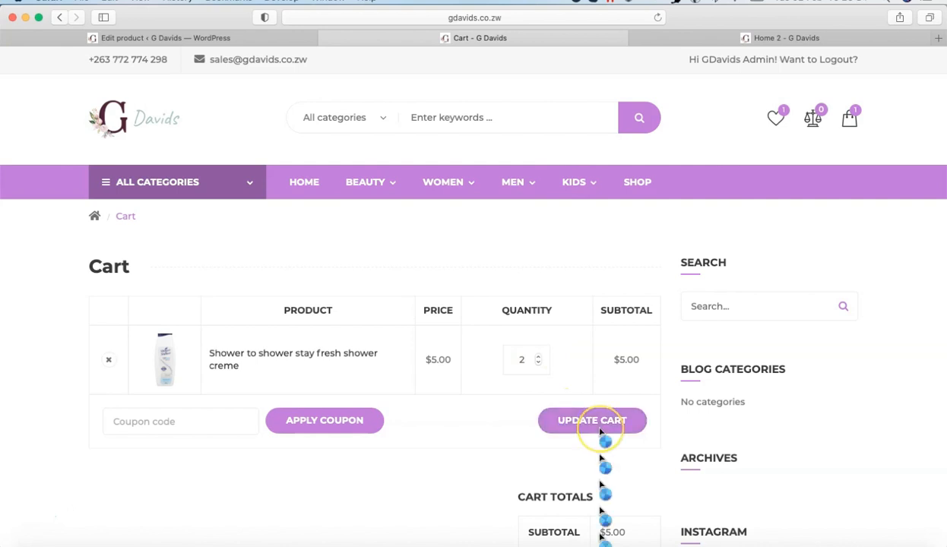
pyautogui.scroll(-5, 603, 444)
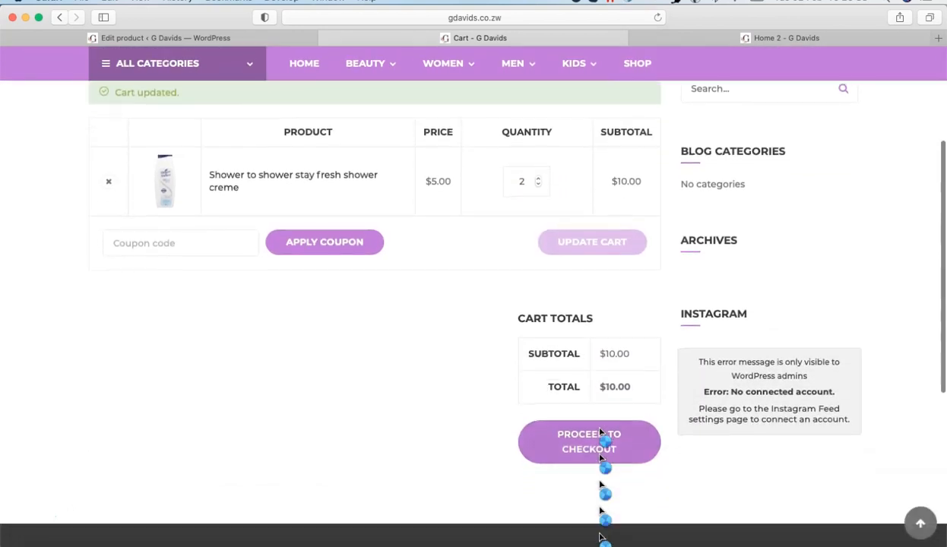
pyautogui.click(577, 443)
pyautogui.scroll(5, 687, 254)
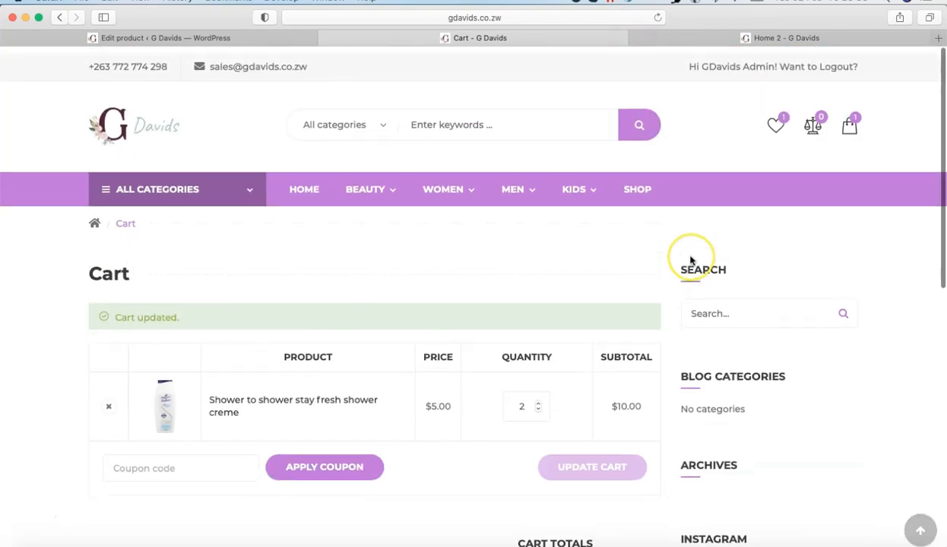
# Step: Go to the store's home page from the cart and return to the product's edit page in WordPress
pyautogui.click(155, 121)
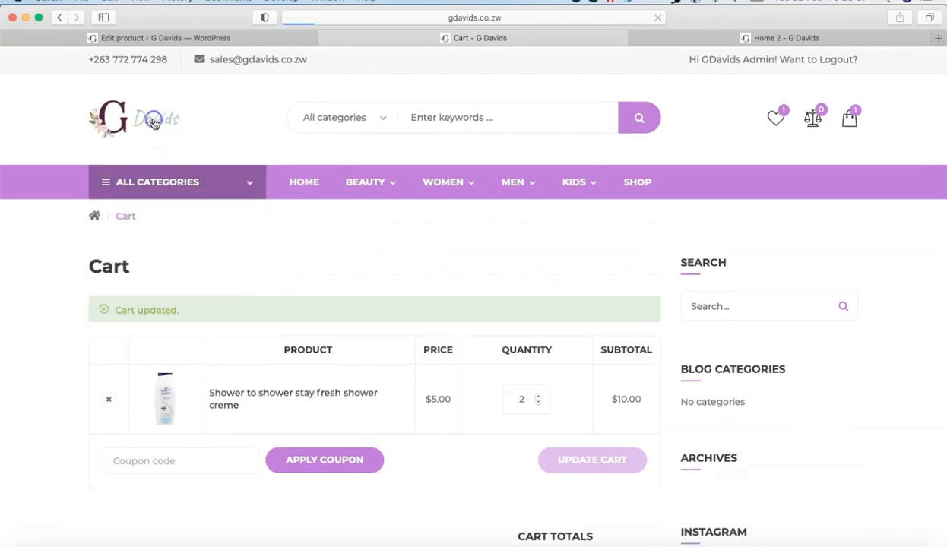
pyautogui.click(233, 38)
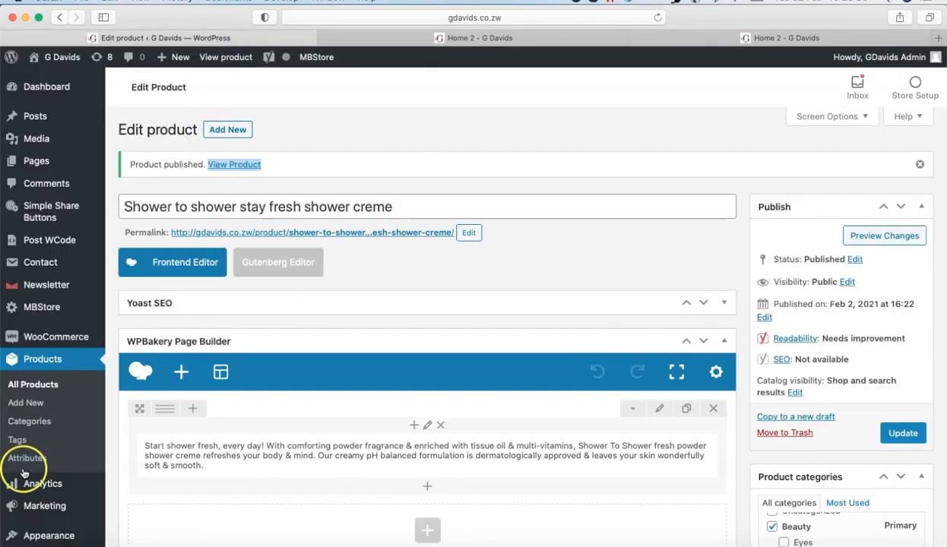